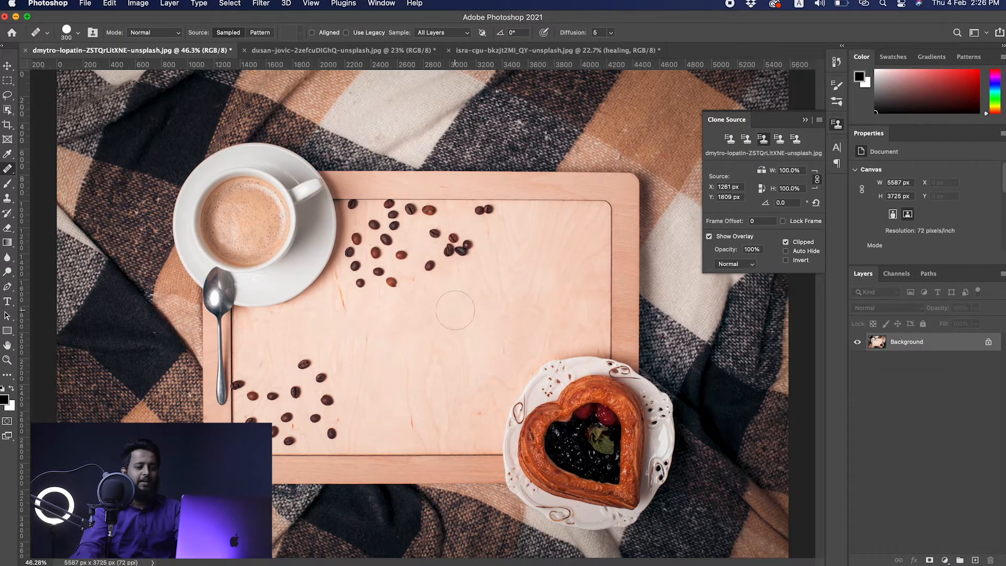
- Sample a bean from the lower group with a 200 px Healing Brush and paint copies on the bare wood beside that group
drag(416, 309, 456, 296)
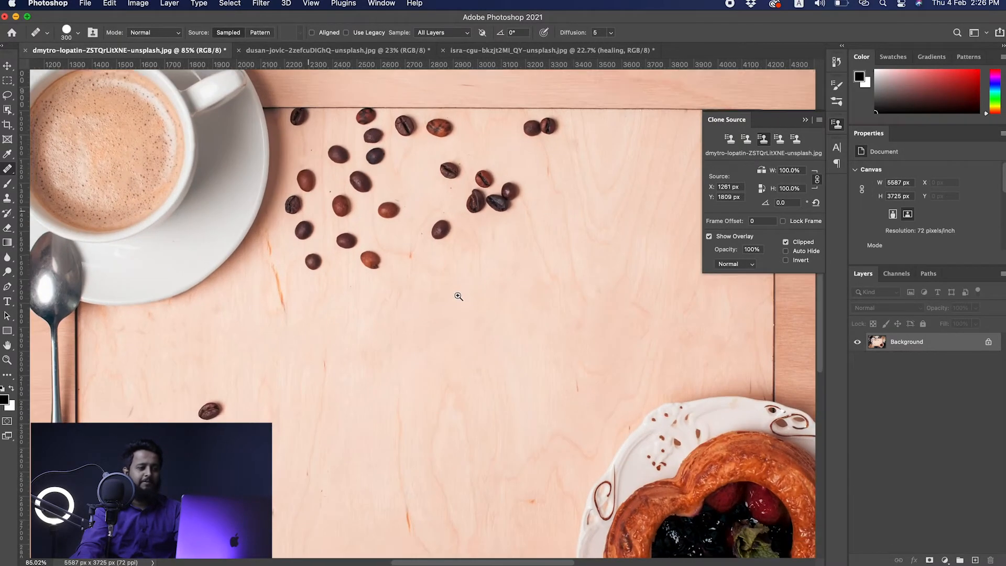
scroll(404, 377, up, 5)
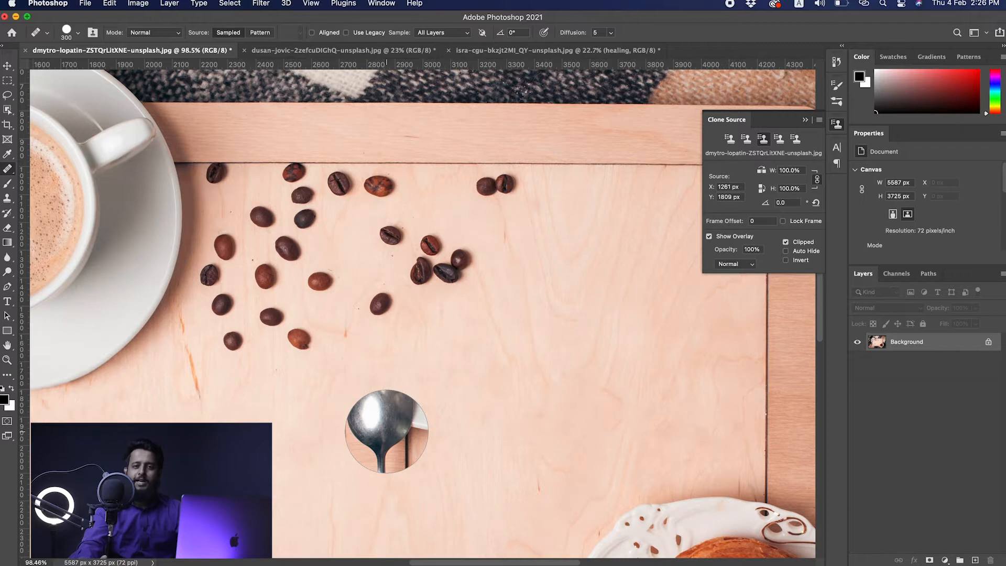
key(alt)
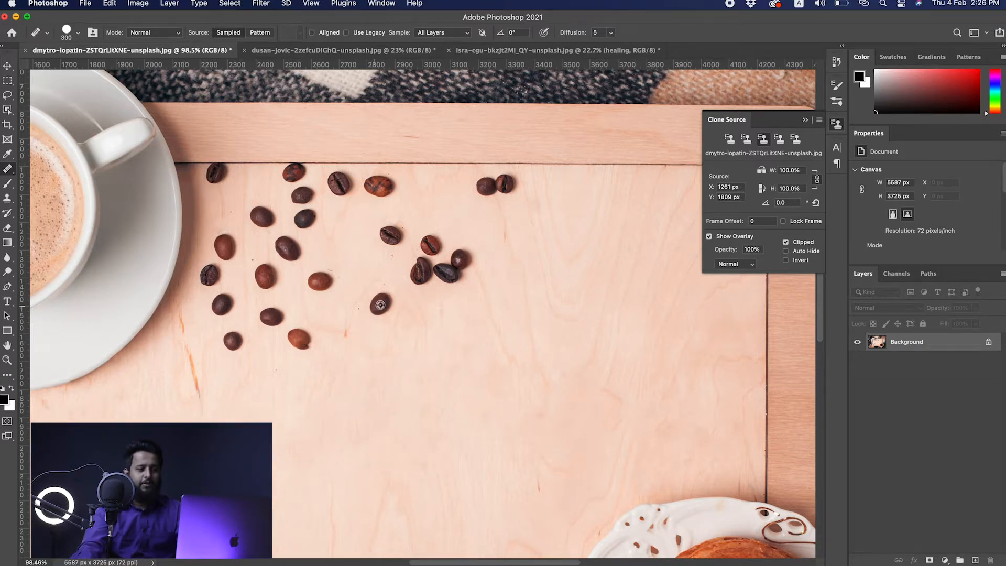
drag(356, 444, 428, 280)
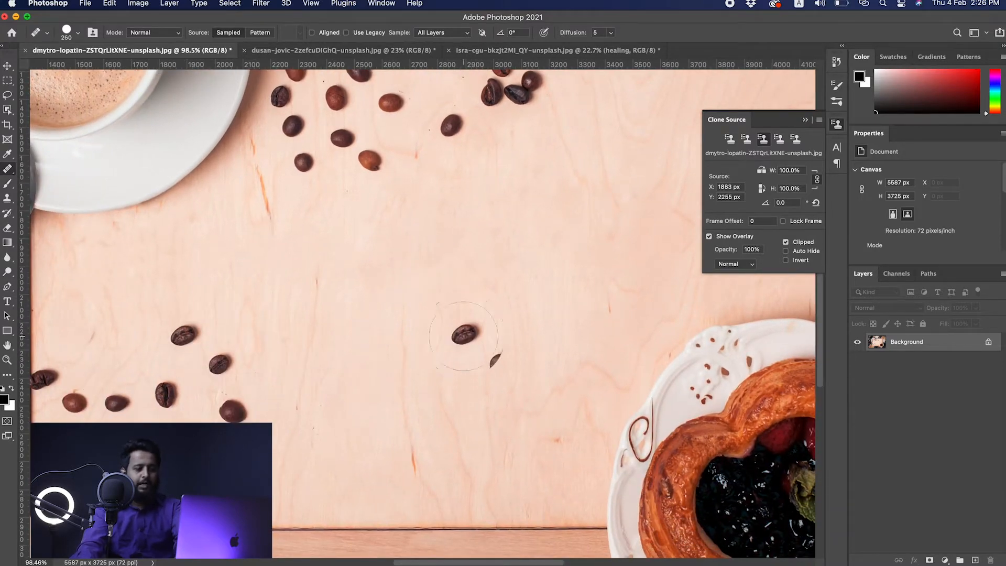
key(bracketleft)
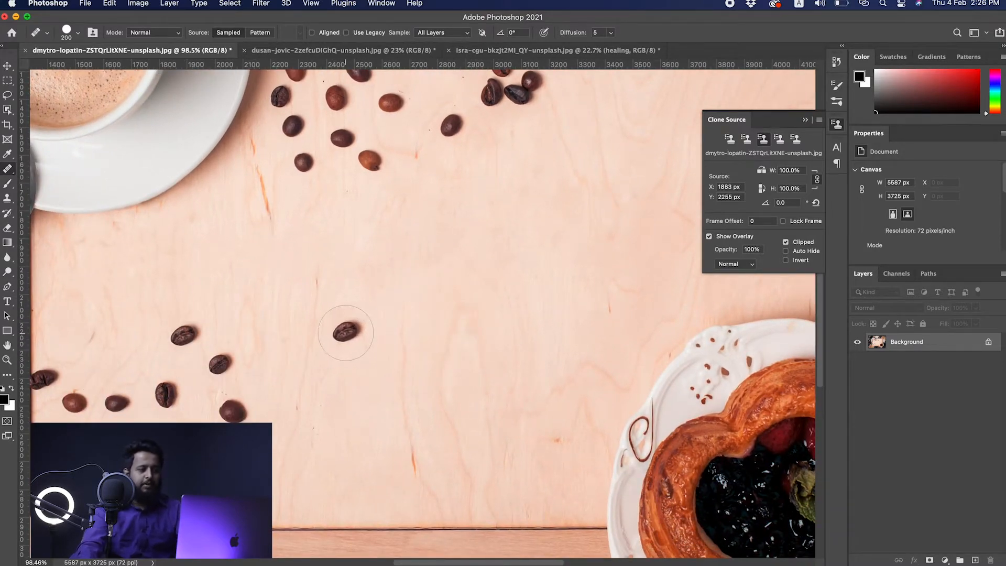
click(364, 329)
mouse_move(363, 329)
mouse_down()
mouse_move(360, 364)
mouse_move(384, 356)
mouse_move(344, 385)
mouse_move(346, 352)
mouse_move(328, 395)
mouse_move(337, 400)
mouse_move(303, 402)
mouse_move(285, 382)
mouse_move(305, 387)
mouse_move(333, 425)
mouse_move(319, 431)
mouse_up()
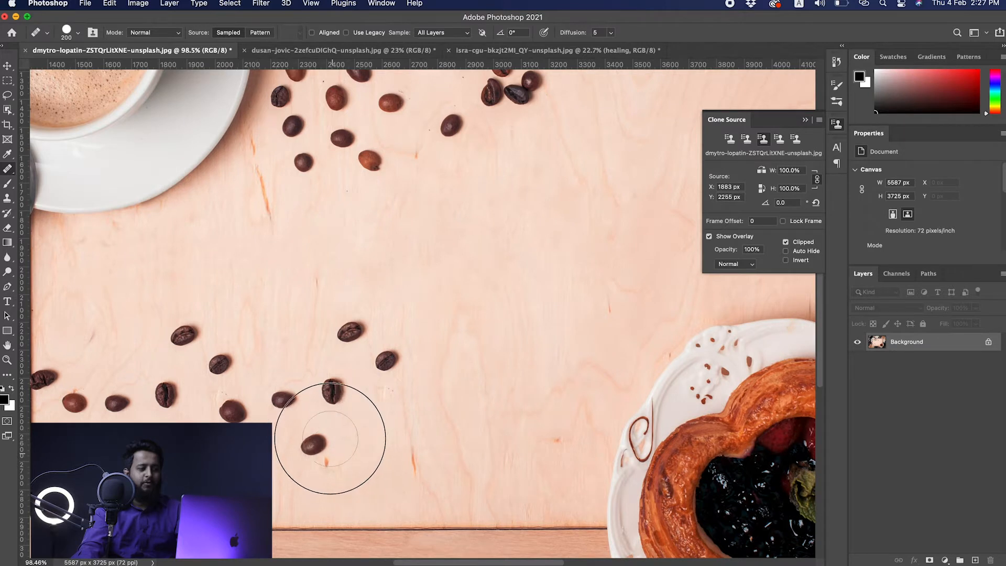
drag(373, 356, 393, 354)
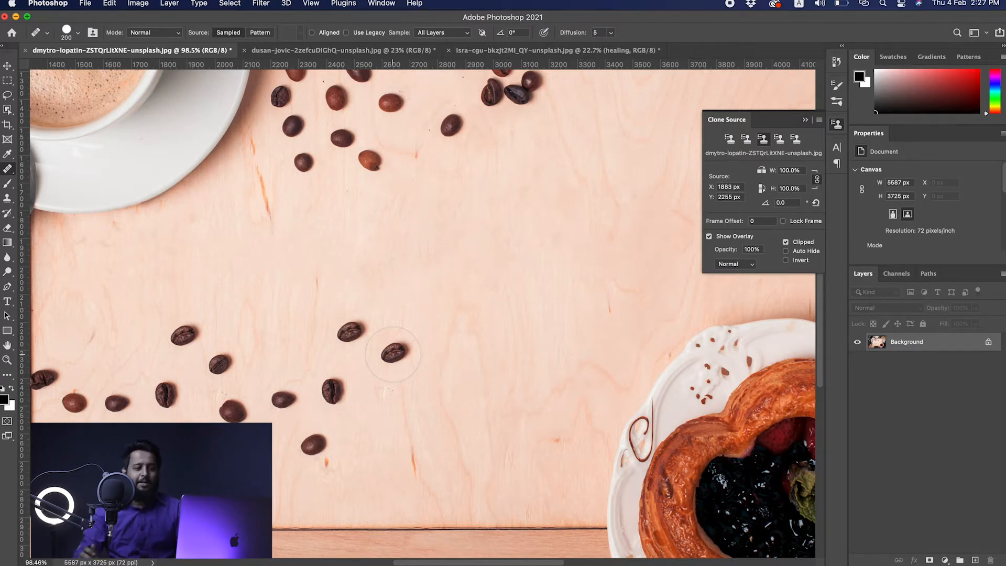
drag(429, 346, 391, 429)
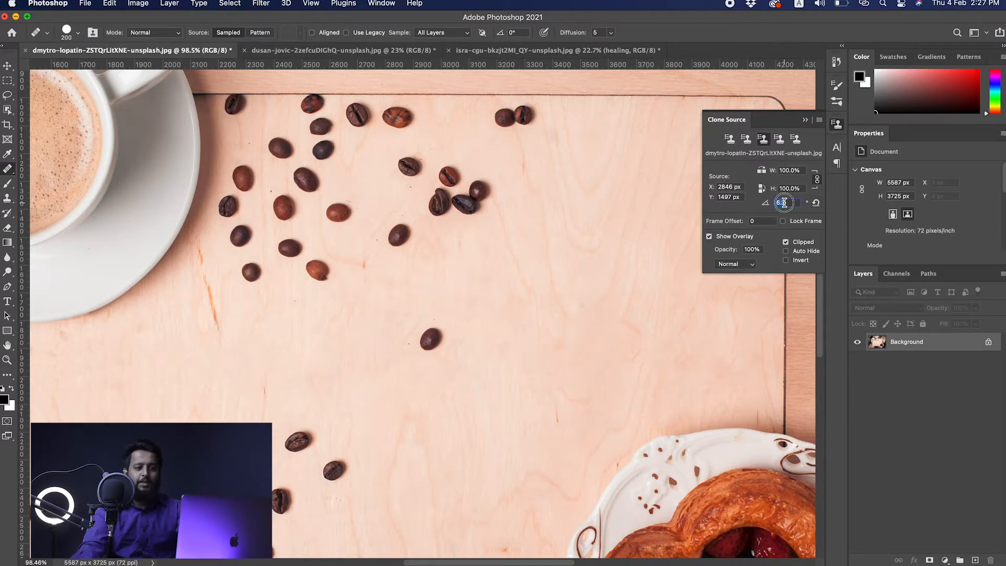
- Paint copies of the sampled dark bean below the upper cluster with the clone source rotated 90° and 120°
key(Return)
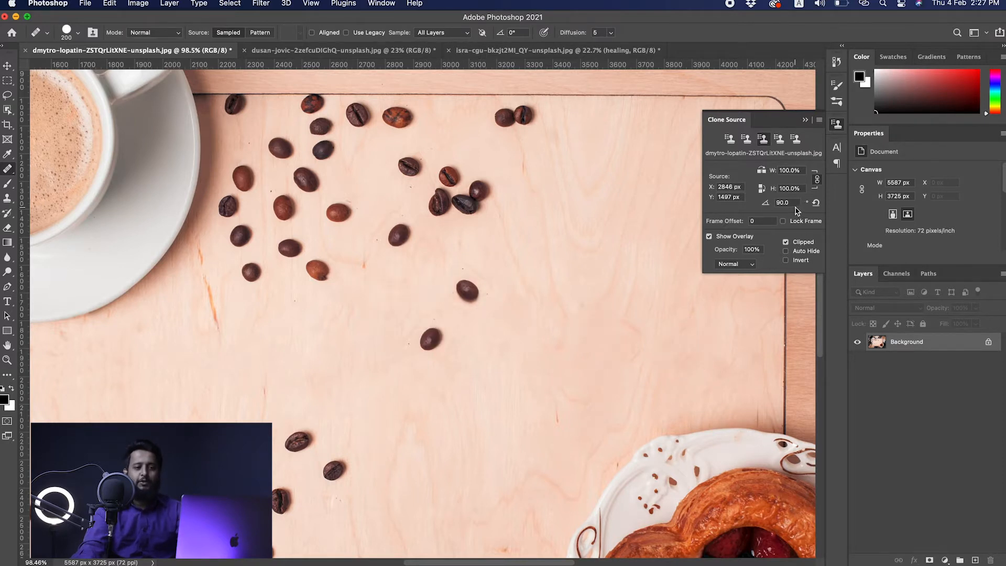
text(120)
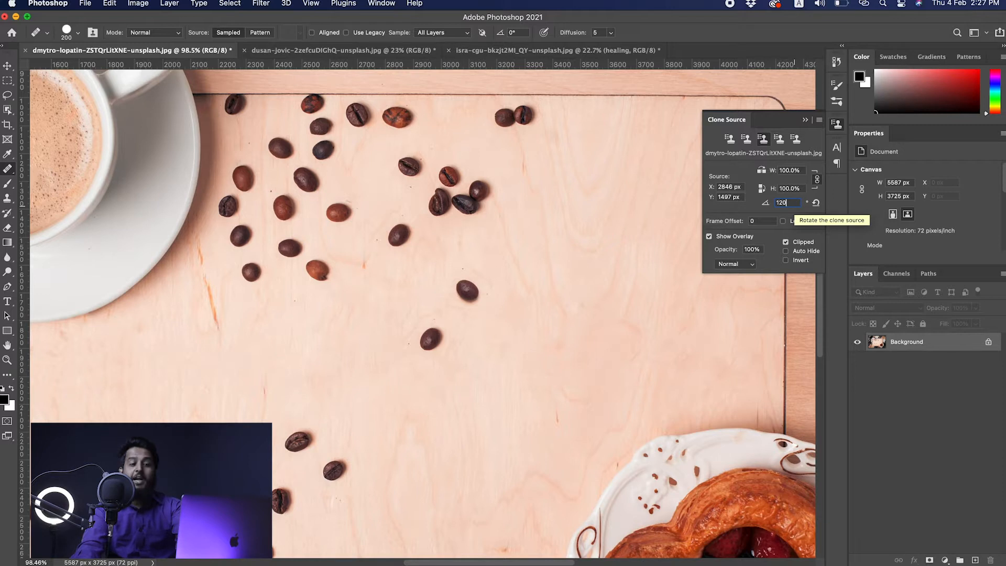
key(Return)
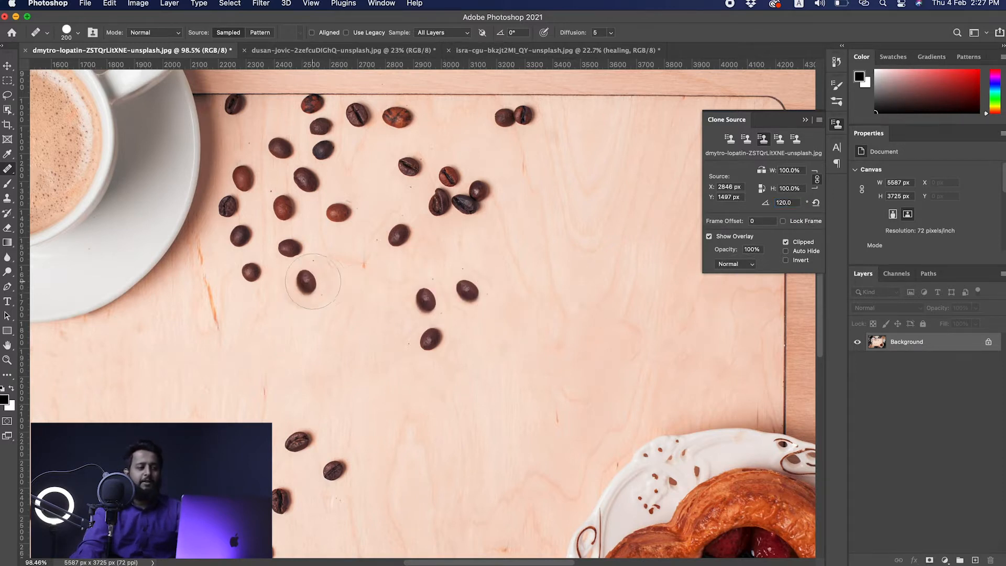
- Sample the light-brown bean at the bottom of the upper cluster, undo its first copy, and paint it on the wood below
key(alt)
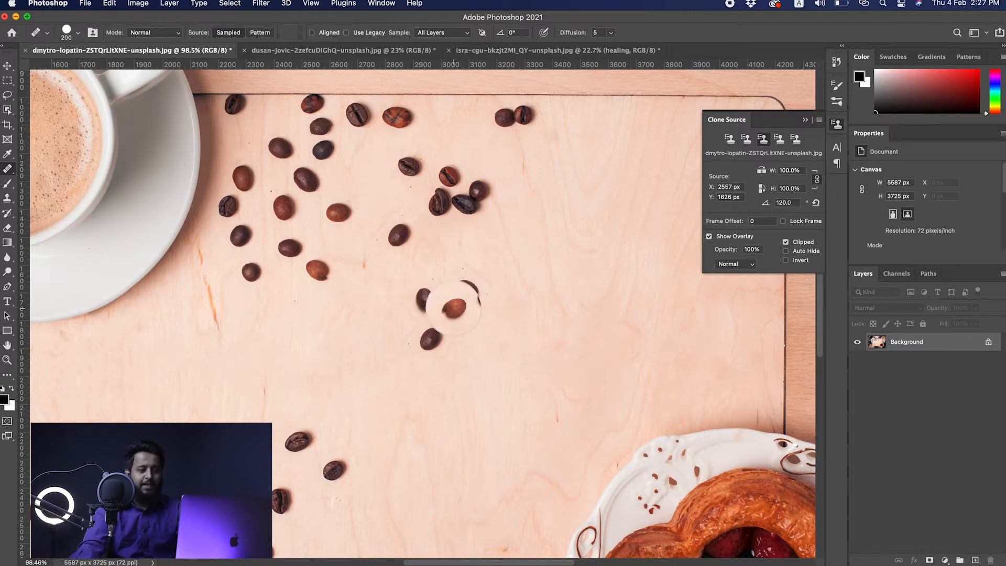
mouse_move(474, 325)
mouse_down()
mouse_move(482, 315)
mouse_move(489, 332)
mouse_move(504, 324)
mouse_up()
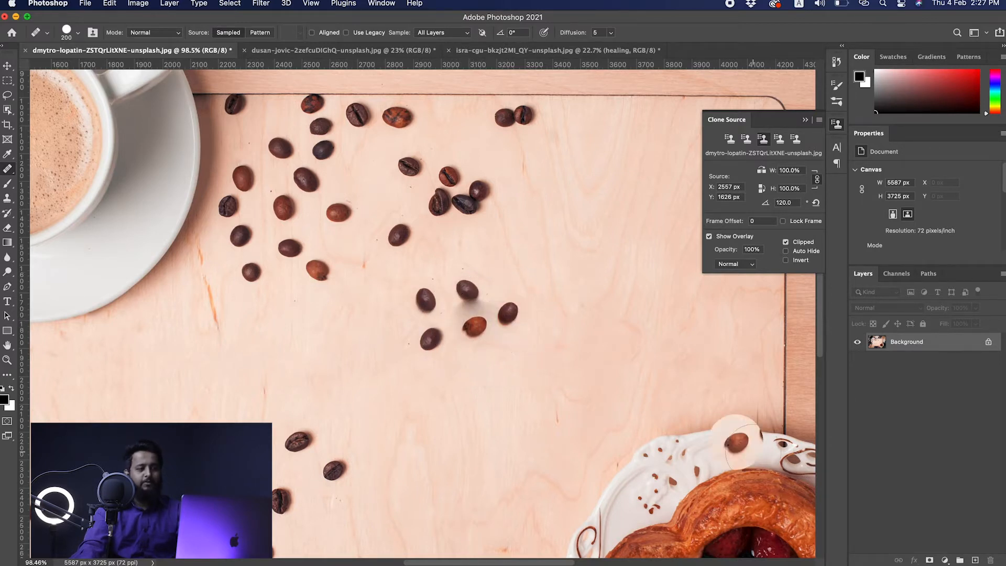
key(super+z)
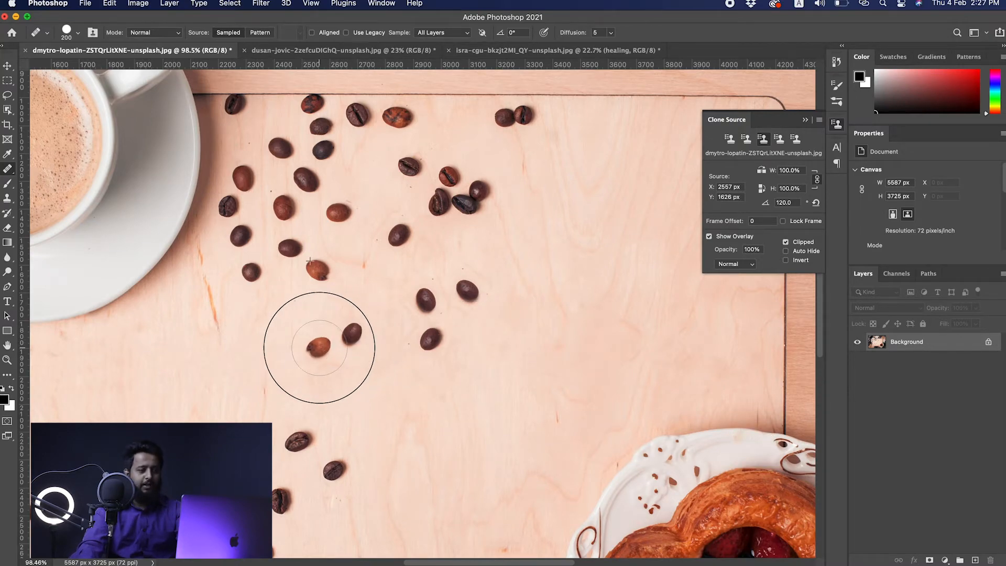
scroll(440, 369, down, 5)
scroll(440, 369, up, 3)
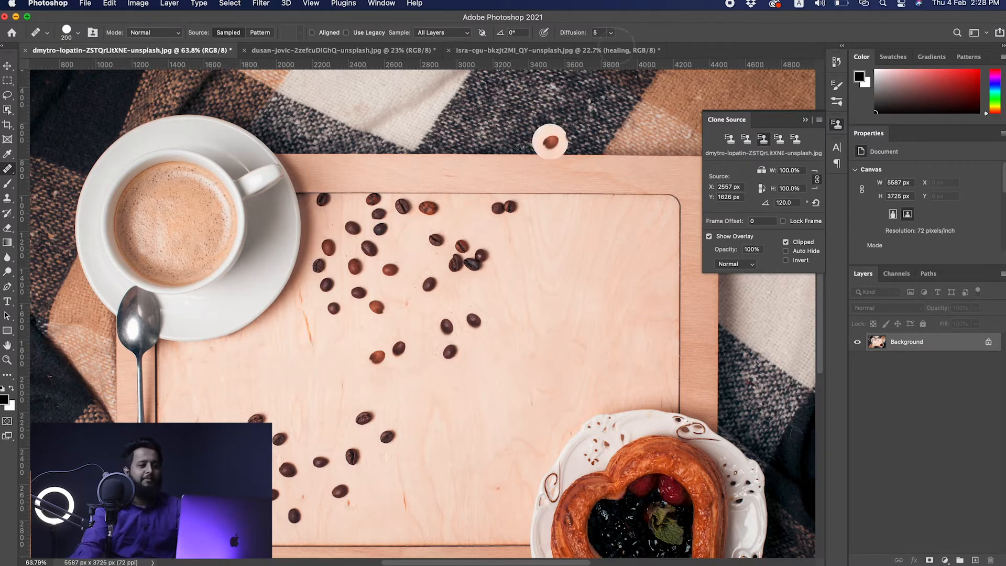
- Switch to the tattooed arm photo and select its stamp layer for work with the Clone Stamp tool
click(576, 50)
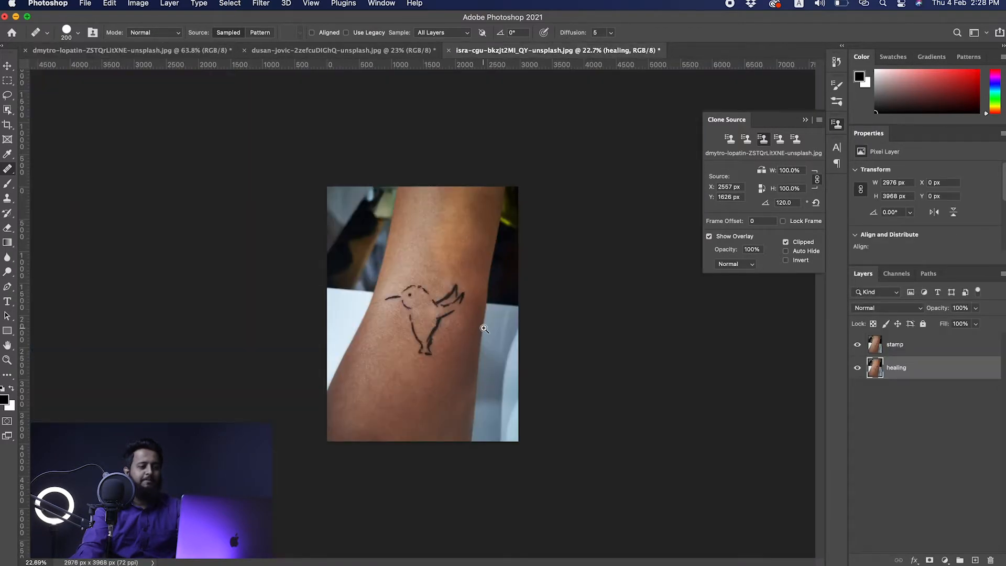
drag(484, 328, 513, 324)
click(914, 346)
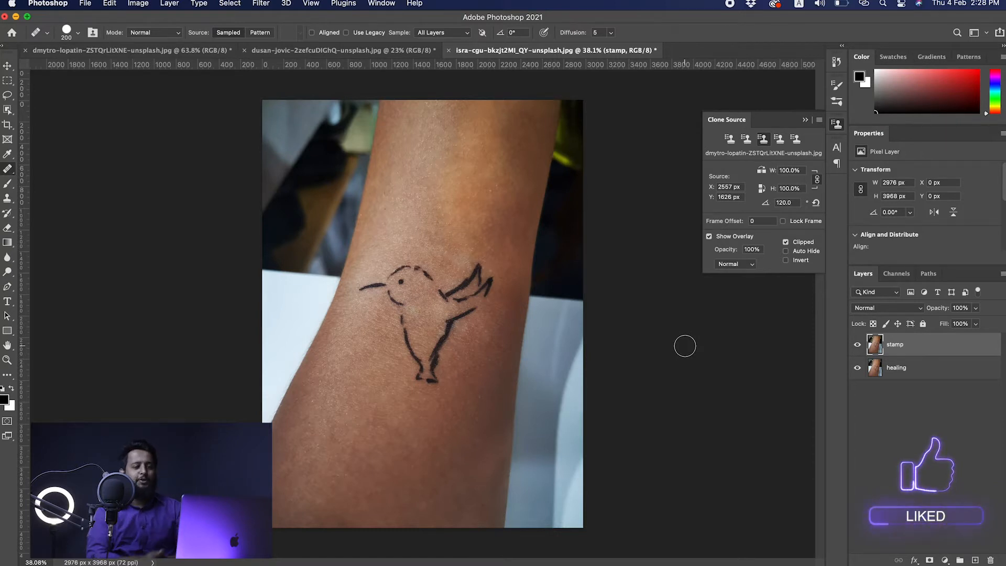
drag(514, 351, 463, 369)
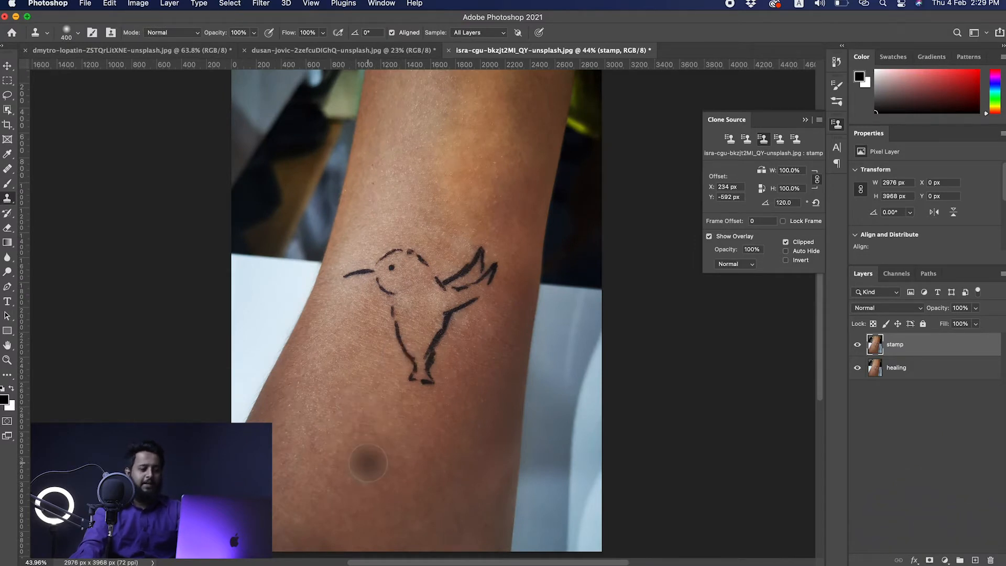
alt+click(426, 514)
mouse_move(437, 352)
mouse_down()
mouse_move(418, 358)
mouse_move(479, 280)
mouse_move(427, 308)
mouse_move(426, 289)
mouse_move(462, 286)
mouse_move(466, 304)
mouse_move(428, 307)
mouse_move(453, 275)
mouse_move(474, 287)
mouse_up()
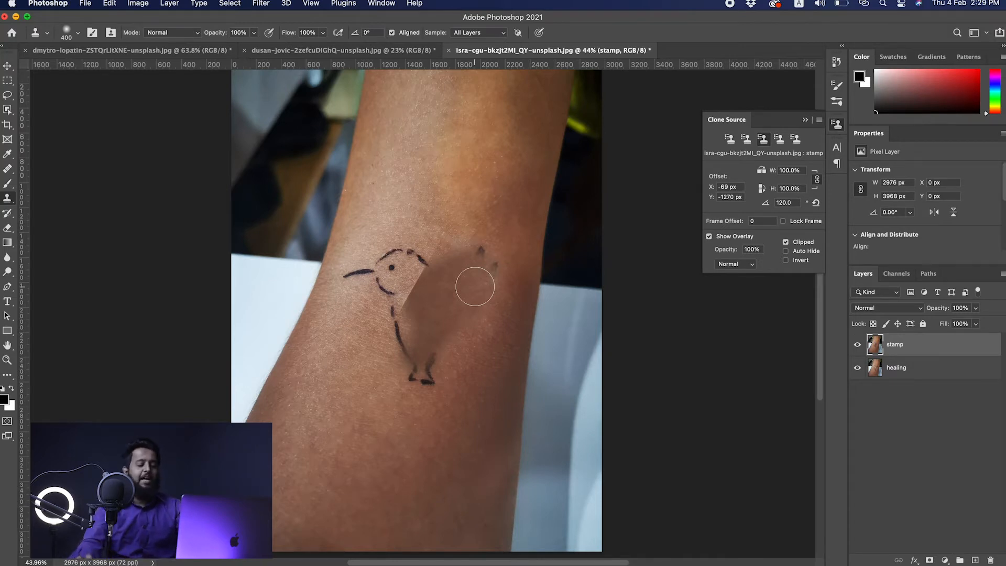
key(super+z)
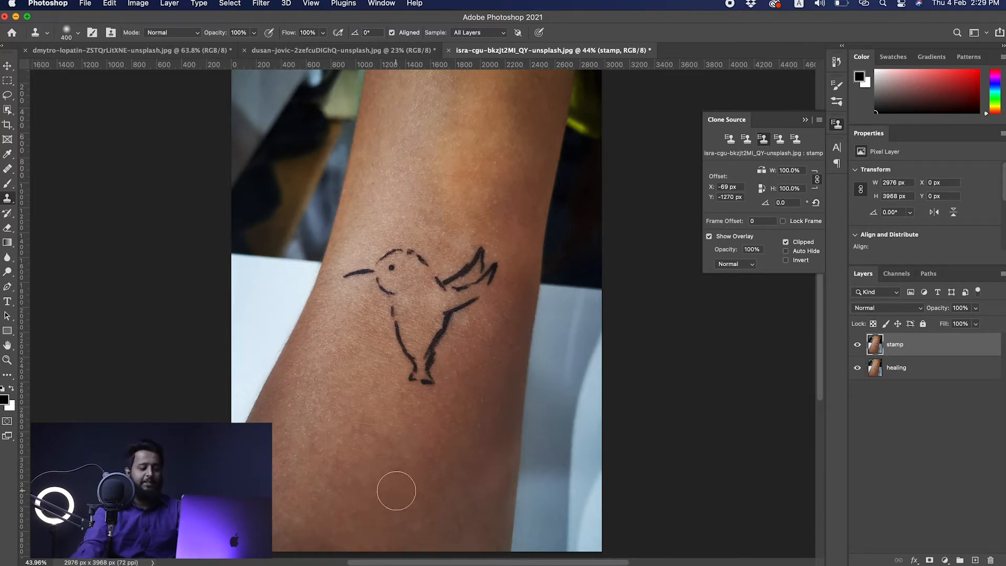
- Clone skin from the lower forearm over the bird tattoo with the clone source rotation at 0°, and hide the stamp layer
alt+click(433, 515)
mouse_move(425, 383)
mouse_down()
mouse_move(486, 270)
mouse_move(463, 290)
mouse_move(407, 258)
mouse_move(353, 278)
mouse_move(390, 290)
mouse_move(396, 336)
mouse_move(417, 371)
mouse_move(427, 367)
mouse_move(402, 247)
mouse_move(450, 268)
mouse_move(482, 265)
mouse_move(486, 248)
mouse_move(470, 270)
mouse_move(489, 269)
mouse_move(482, 287)
mouse_move(458, 313)
mouse_move(427, 309)
mouse_move(432, 288)
mouse_move(420, 325)
mouse_move(355, 355)
mouse_up()
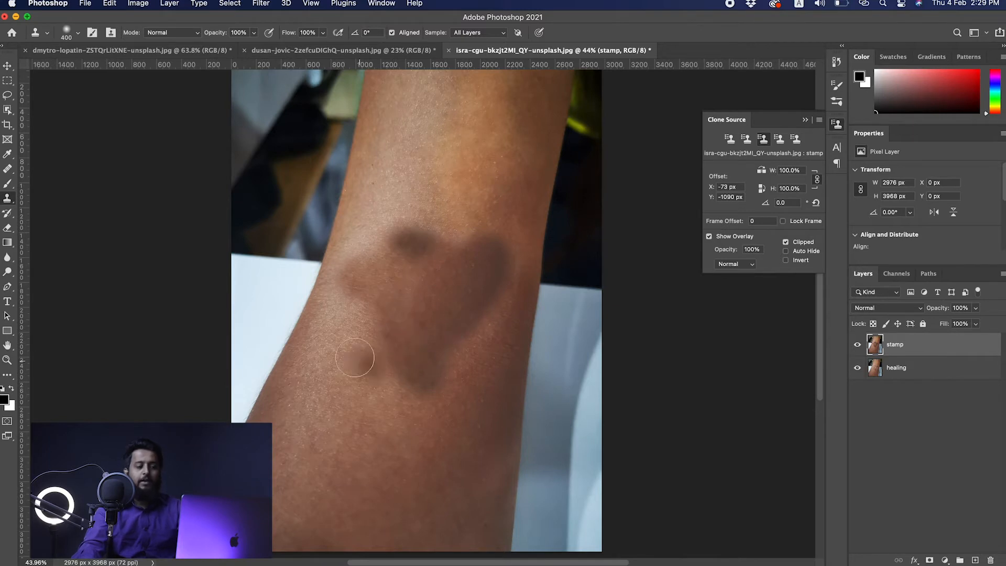
click(856, 347)
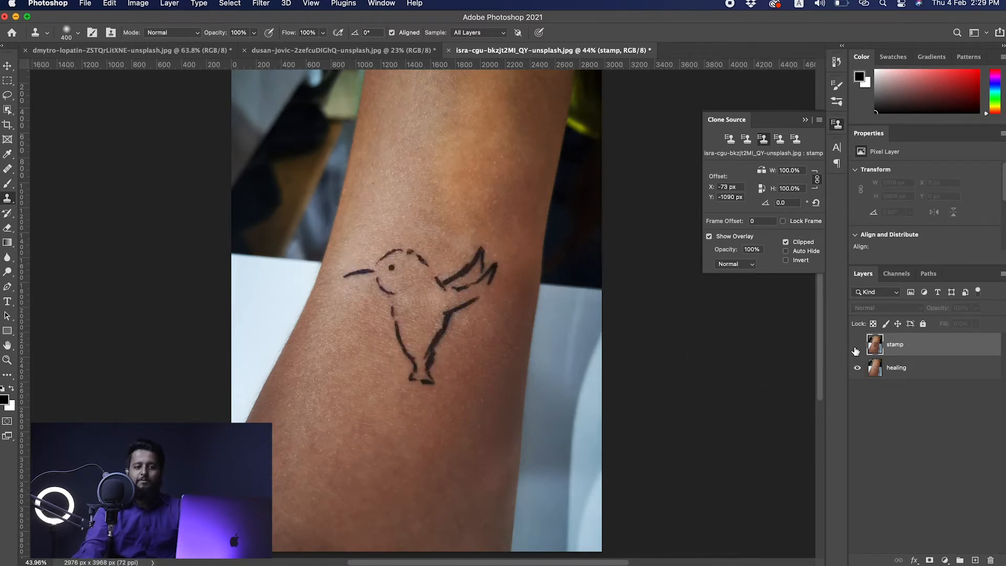
- Remove the bird tattoo on the healing layer using the Healing Brush with skin sampled from the lower forearm, and show the stamp layer again
click(927, 373)
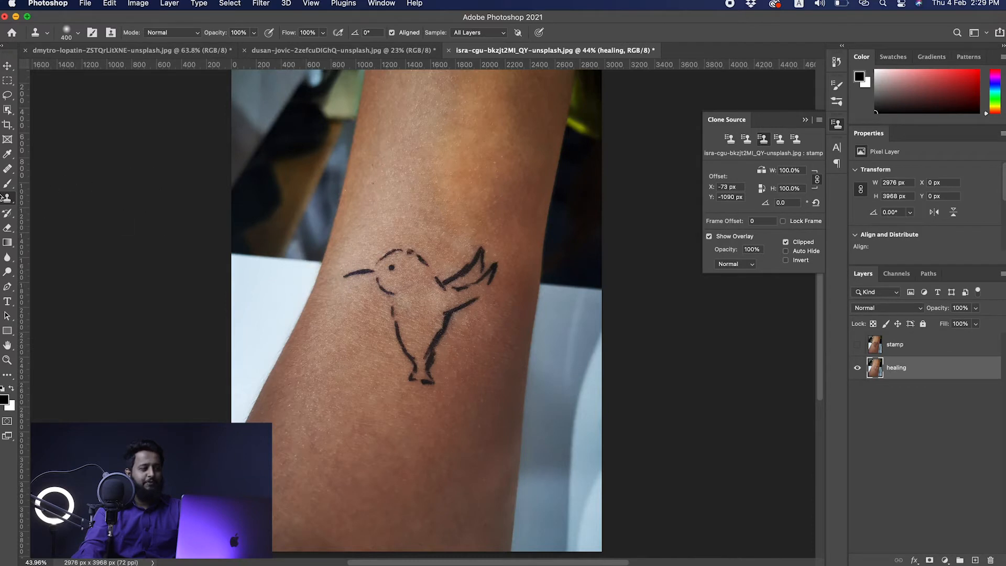
click(7, 172)
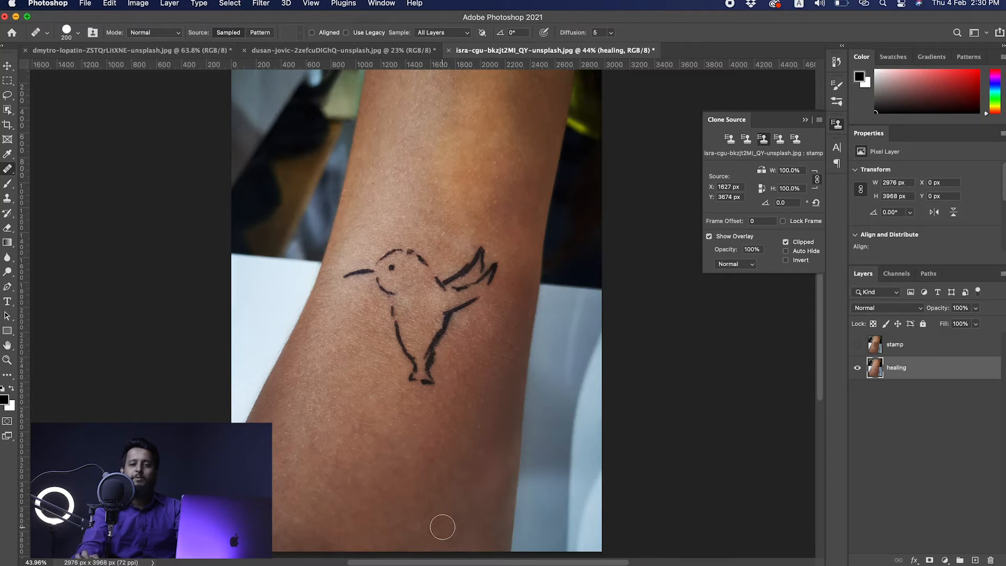
alt+click(434, 532)
mouse_move(434, 381)
mouse_down()
mouse_move(434, 355)
mouse_move(486, 261)
mouse_move(489, 274)
mouse_move(483, 262)
mouse_up()
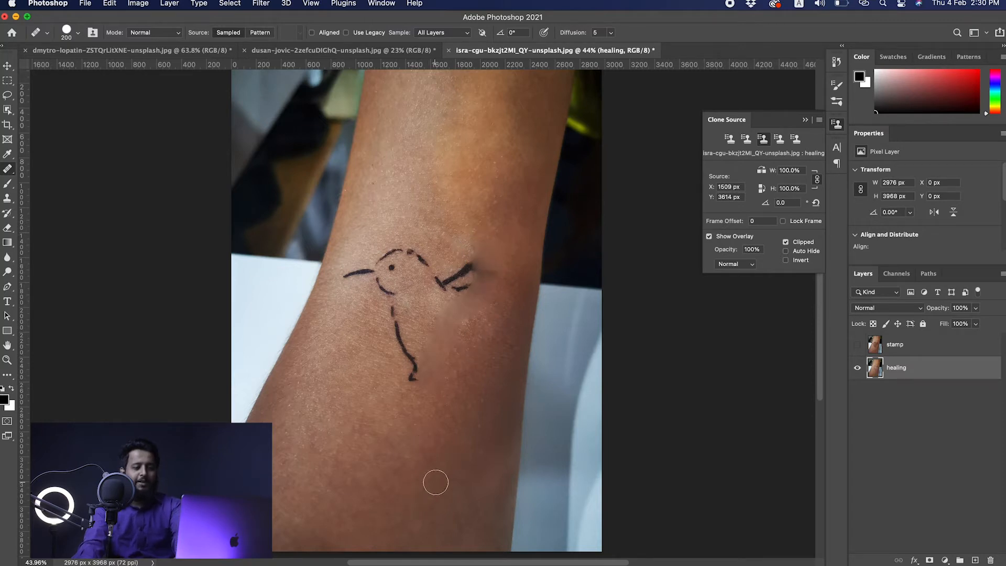
mouse_move(429, 396)
mouse_down()
mouse_move(409, 370)
mouse_move(388, 305)
mouse_move(357, 289)
mouse_move(391, 267)
mouse_move(432, 285)
mouse_move(470, 274)
mouse_move(439, 327)
mouse_move(458, 313)
mouse_move(472, 265)
mouse_up()
alt+click(377, 485)
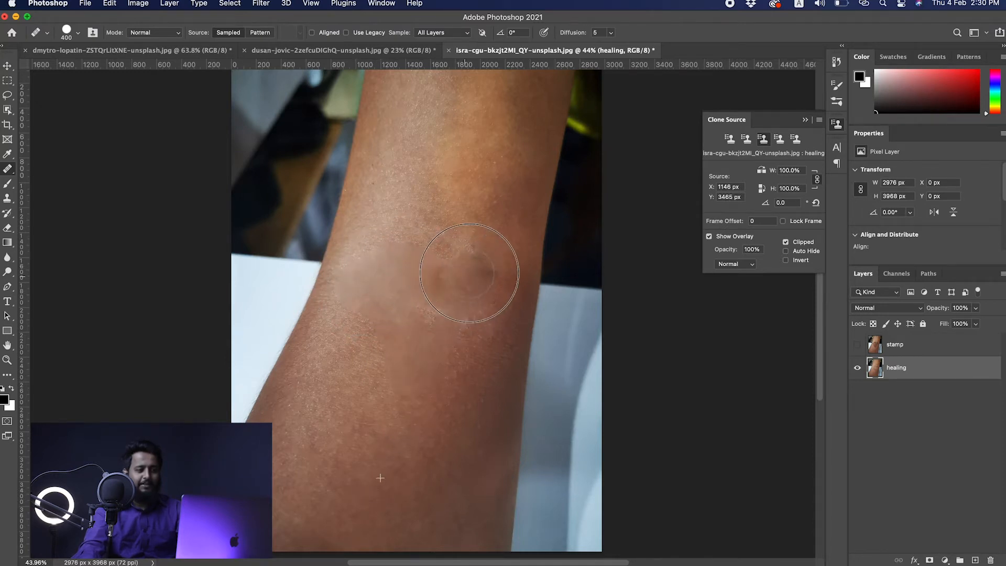
click(469, 427)
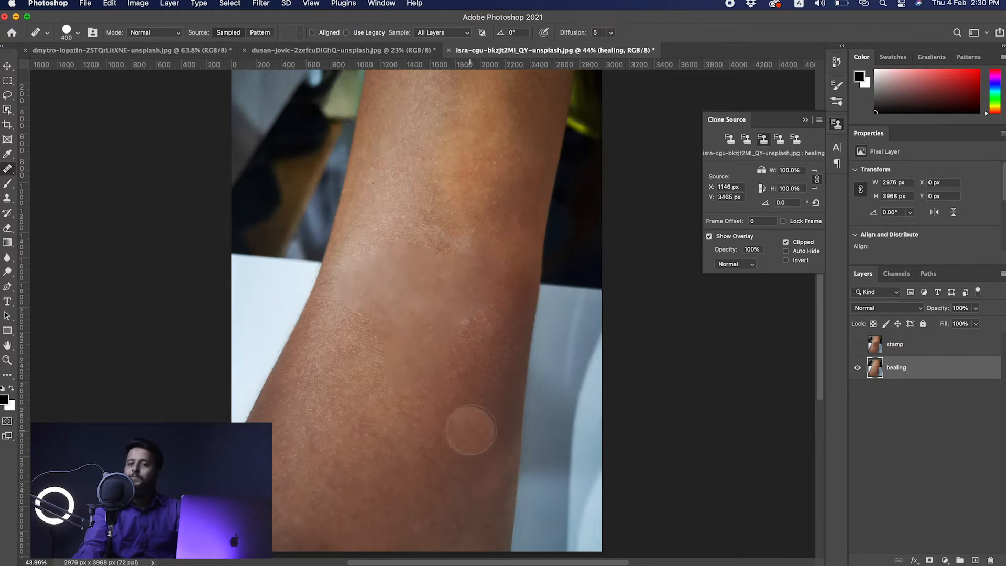
click(858, 346)
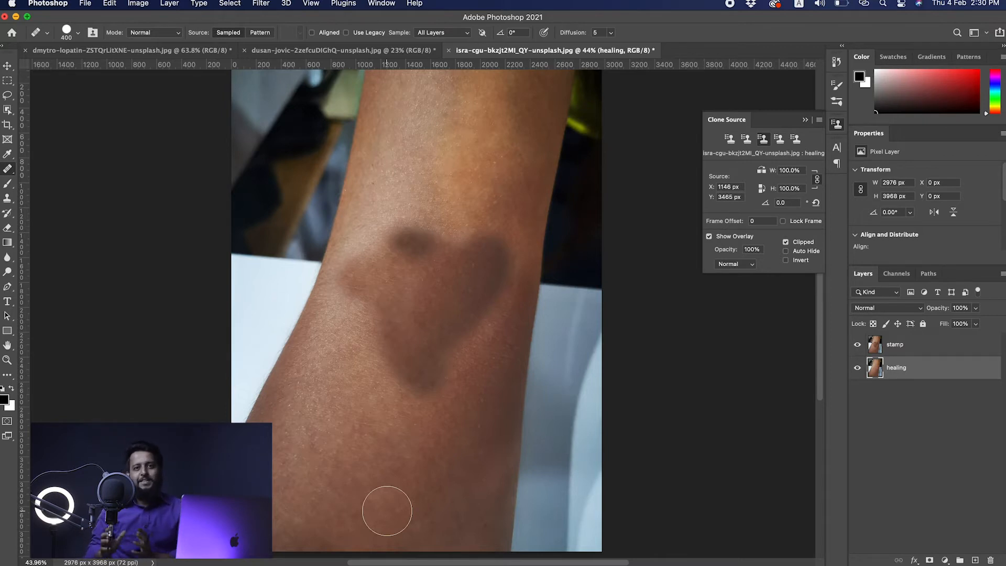
- Return to the coffee and pastry photo and reduce the Healing Brush size to 125 px
click(129, 51)
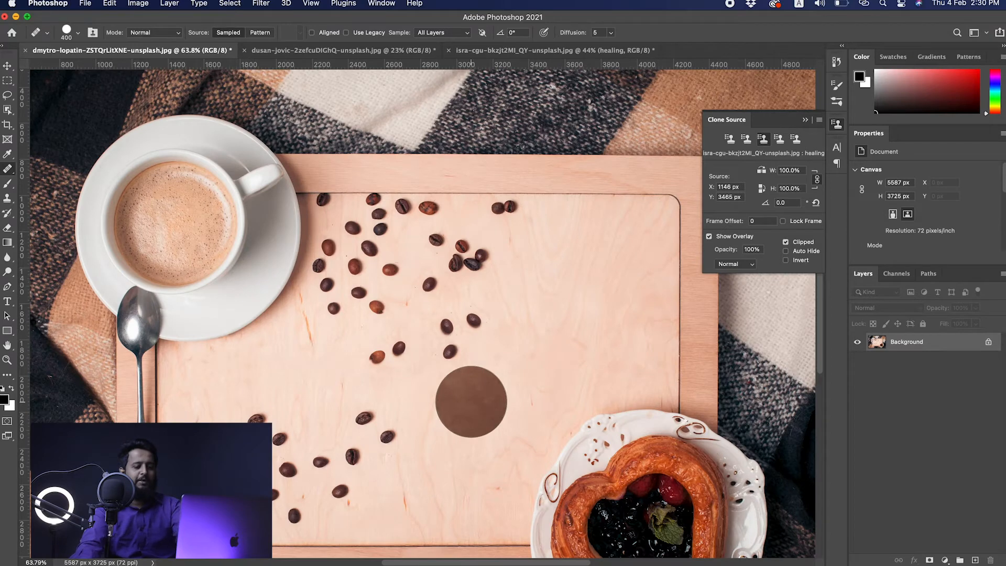
key(bracketleft)
key(bracketleft)
key(bracketleft)
key(bracketleft)
key(bracketleft)
key(bracketleft)
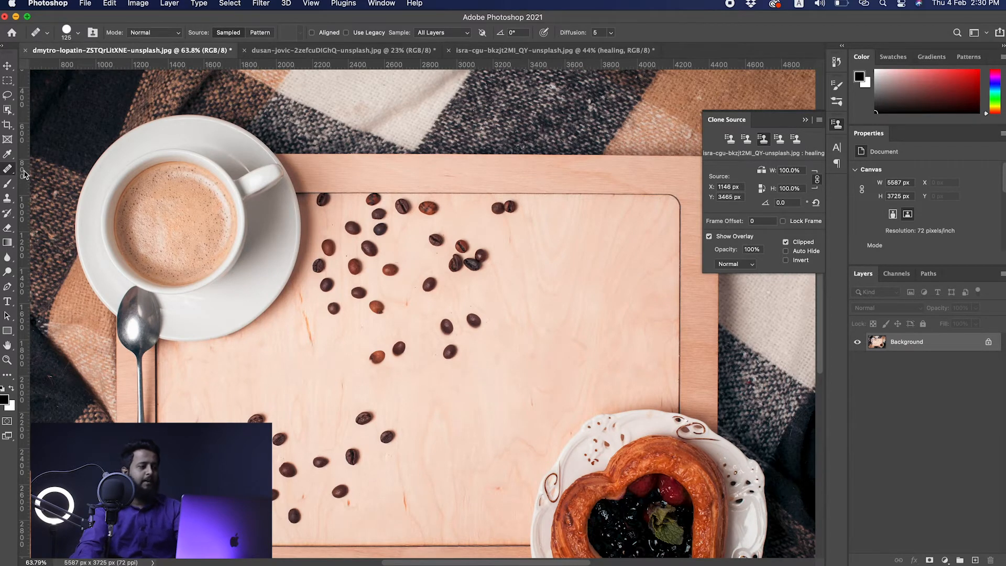
- Remove the rightmost bean of the three cloned dark beans with a 150 px Content-Aware Spot Healing Brush
right_click(7, 169)
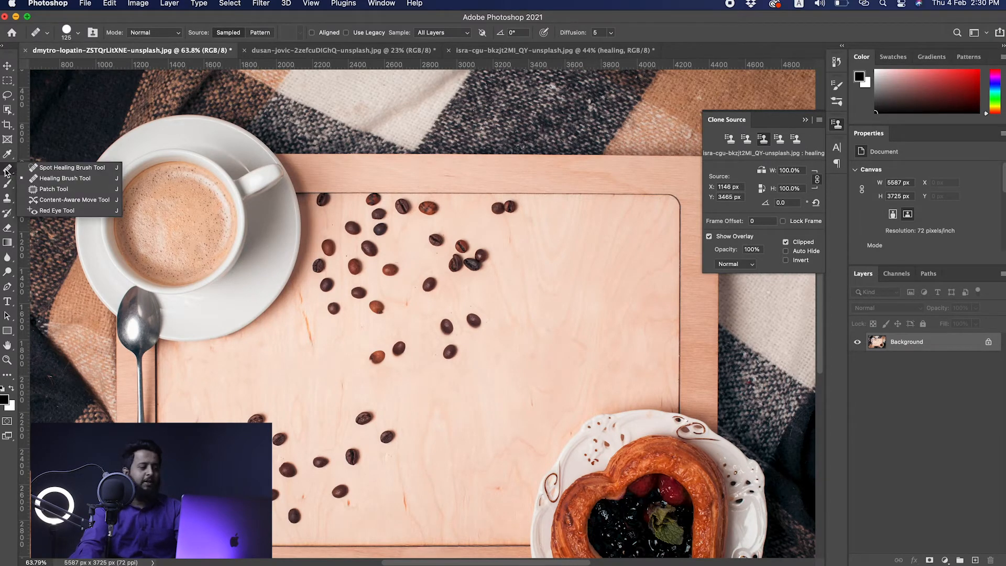
click(47, 171)
scroll(487, 387, up, 3)
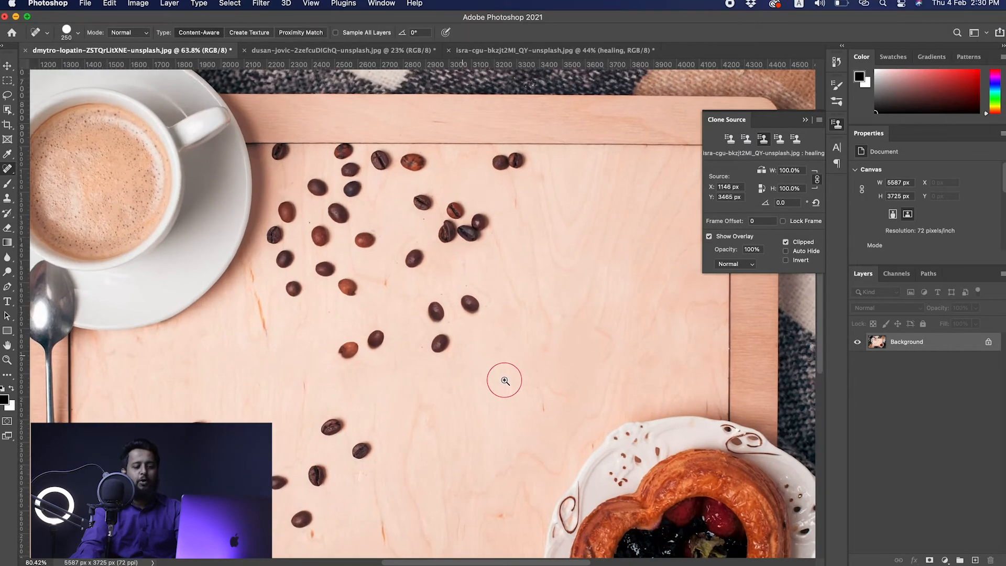
key(bracketleft)
key(bracketleft)
key(bracketleft)
key(bracketleft)
key(bracketleft)
key(bracketleft)
key(bracketleft)
key(bracketleft)
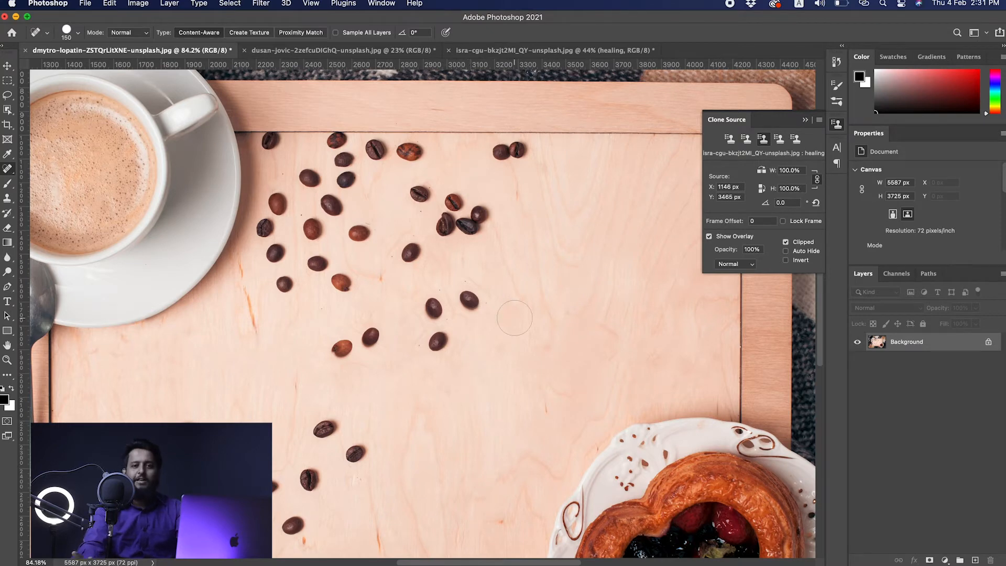
scroll(527, 305, up, 4)
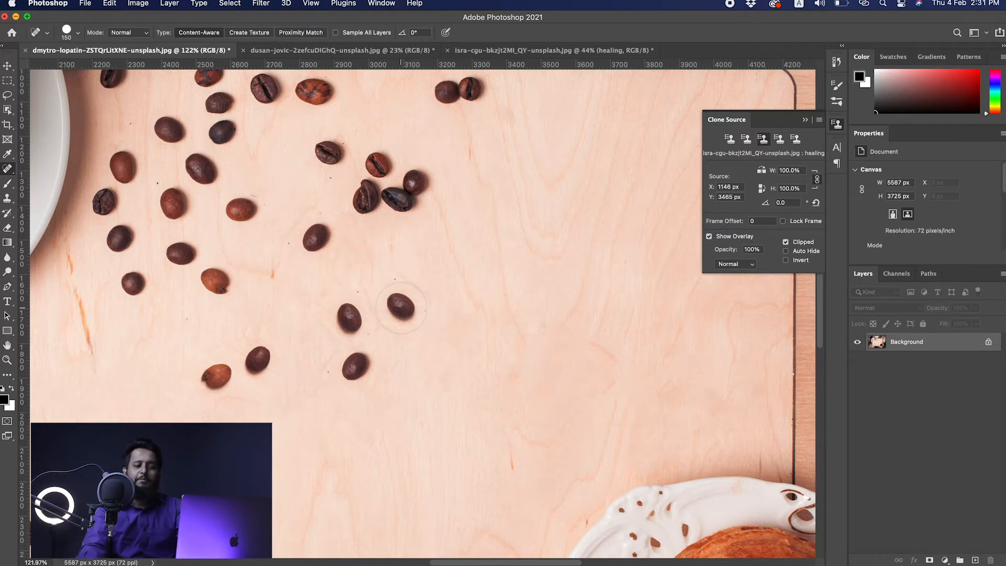
click(401, 307)
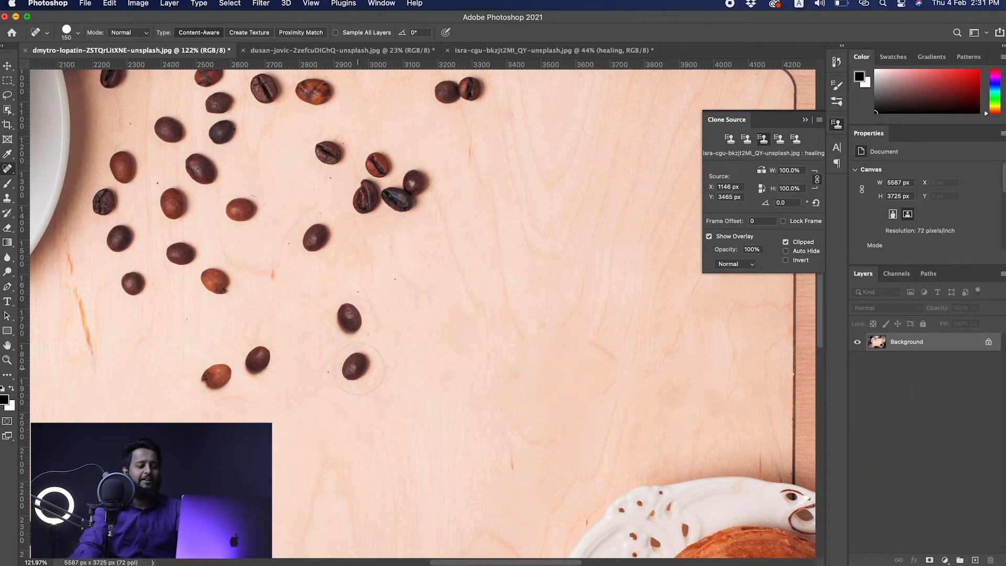
- Remove the four remaining loose beans below the main cluster with the 150 px Content-Aware Spot Healing Brush
click(357, 370)
click(350, 317)
click(215, 374)
click(258, 358)
mouse_move(465, 341)
mouse_down()
mouse_move(474, 398)
mouse_move(434, 466)
mouse_move(396, 431)
mouse_move(511, 267)
mouse_up()
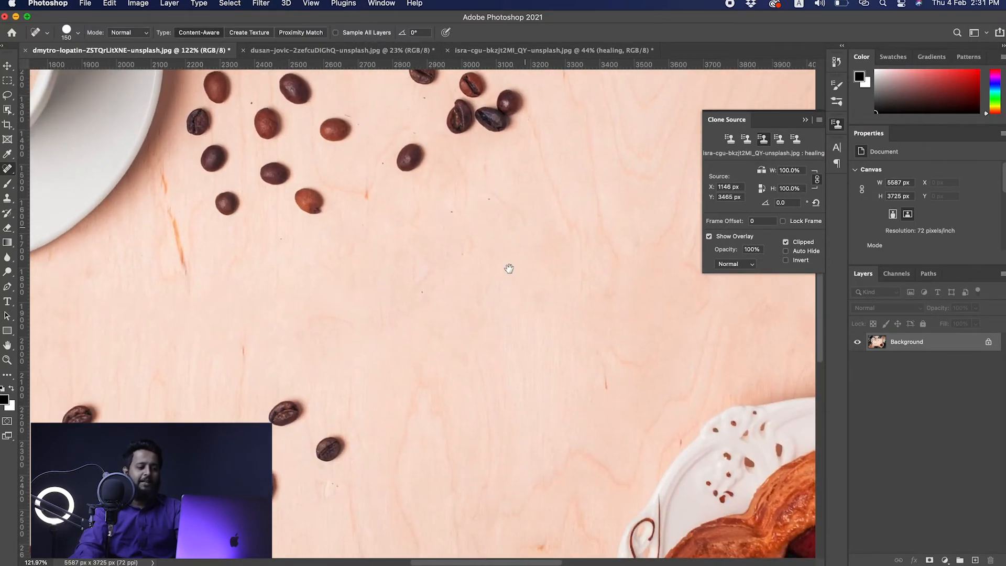
mouse_move(319, 283)
mouse_down()
mouse_move(367, 321)
mouse_move(314, 292)
mouse_move(329, 265)
mouse_up()
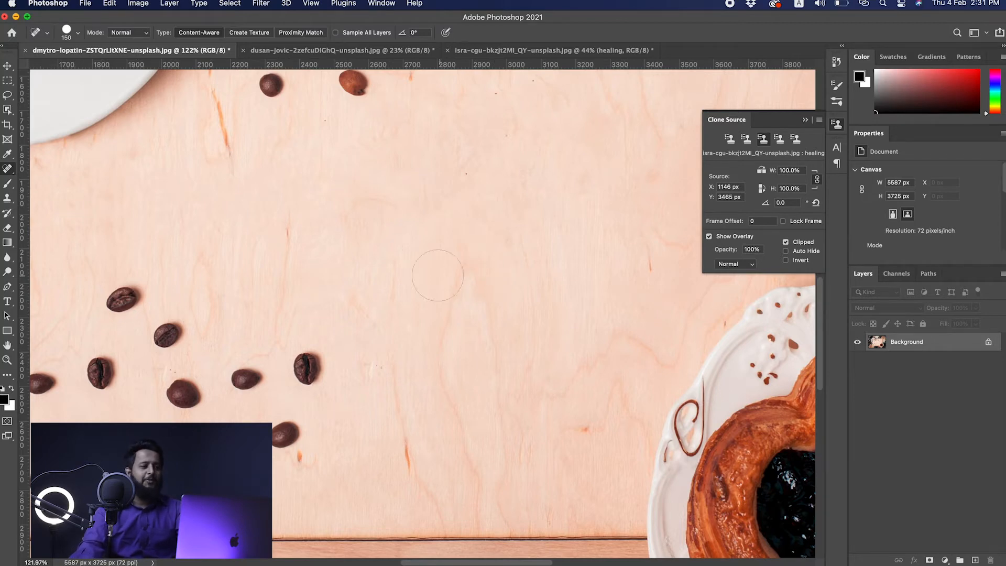
- Switch to the pool photo with the red speaker and look at which tools share the healing brush group
key(ctrl+Tab)
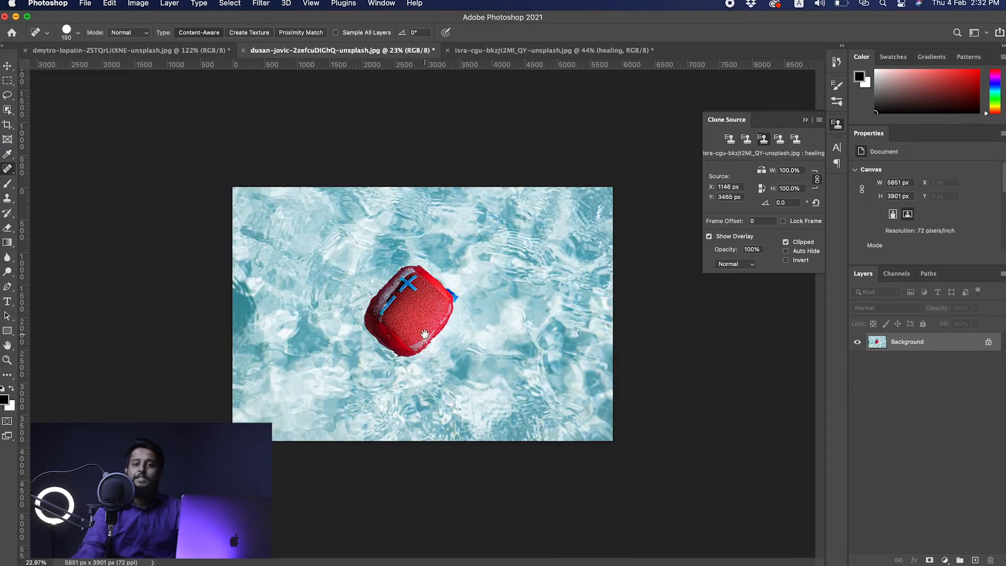
scroll(424, 334, up, 5)
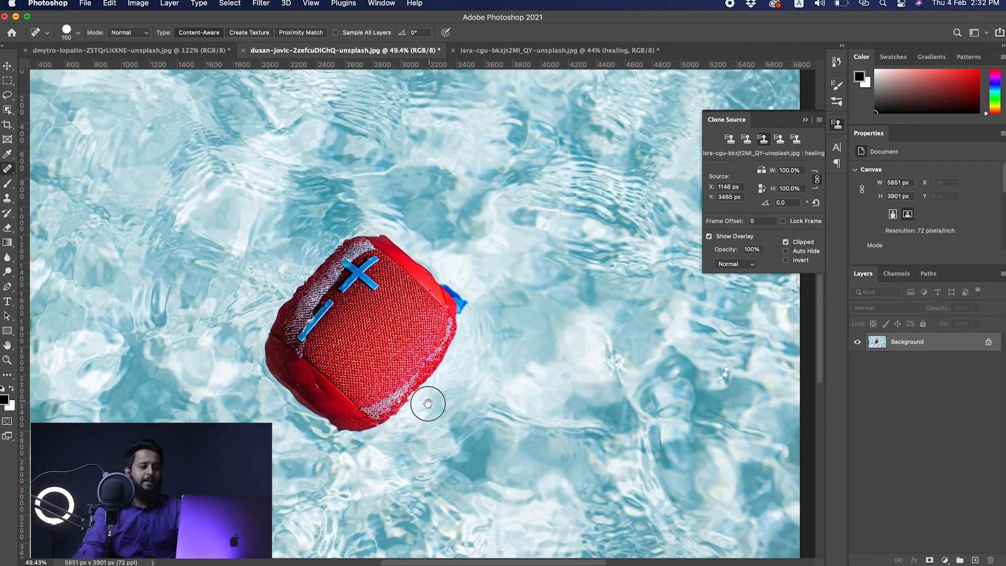
drag(428, 404, 427, 407)
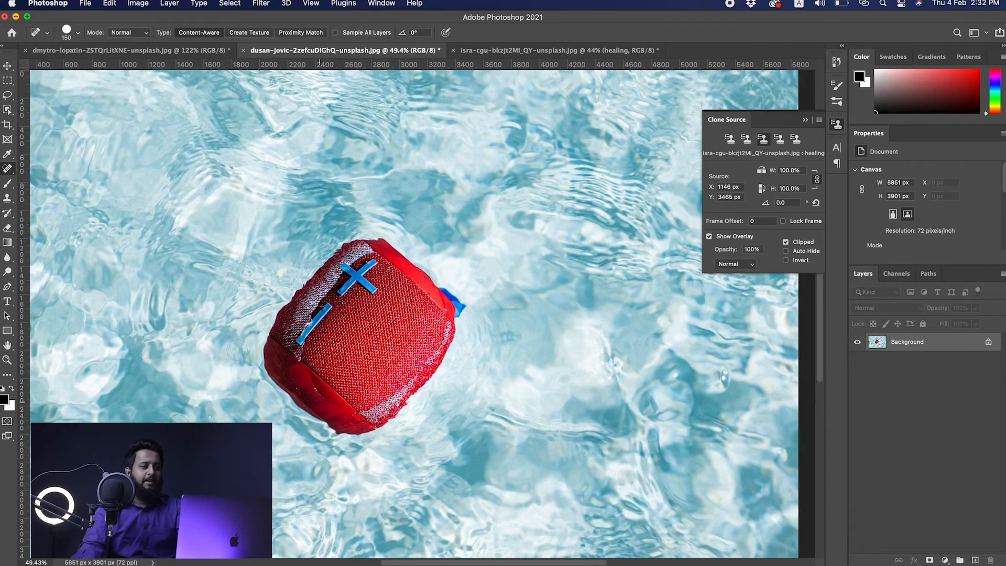
right_click(9, 170)
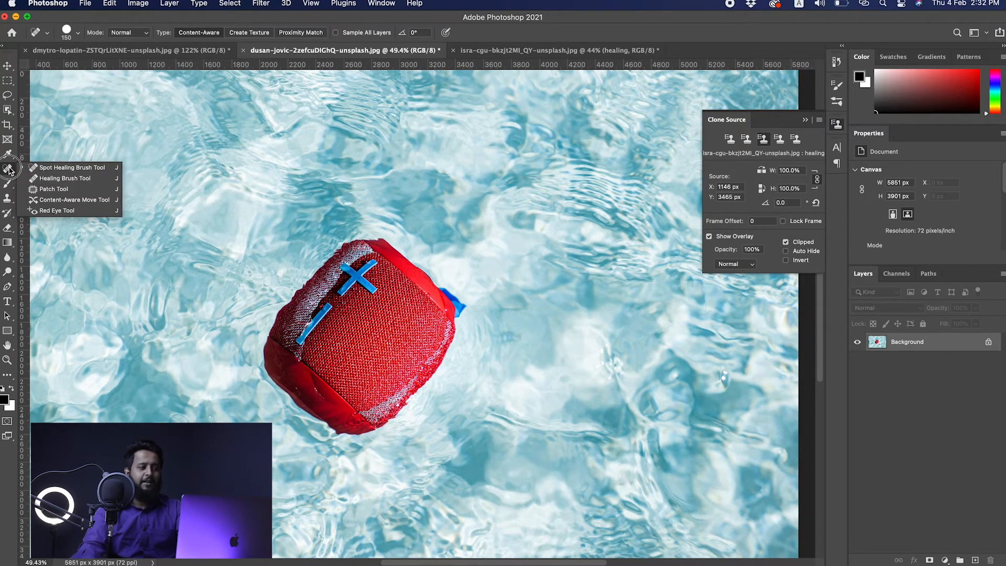
click(10, 171)
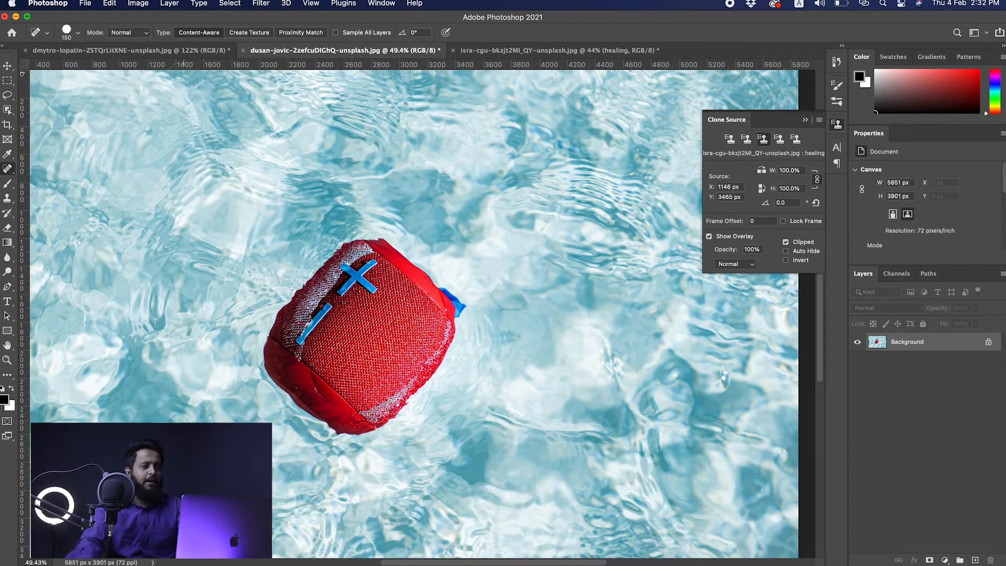
key(super+0)
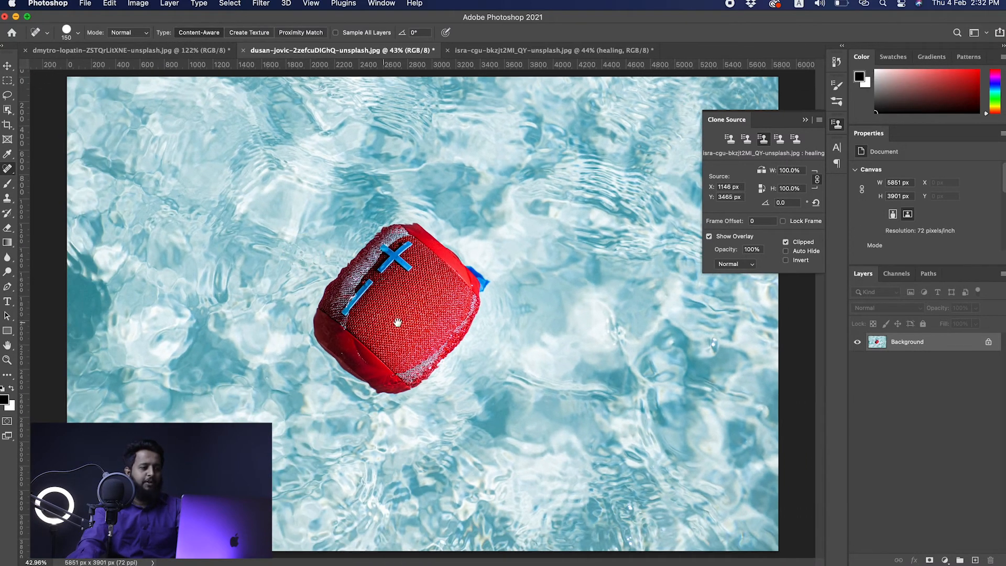
- Try removing the whole red speaker from the water with a 500 px Content-Aware Spot Healing Brush, and undo it
key(bracketright)
key(bracketright)
key(bracketright)
key(bracketright)
key(bracketright)
key(bracketright)
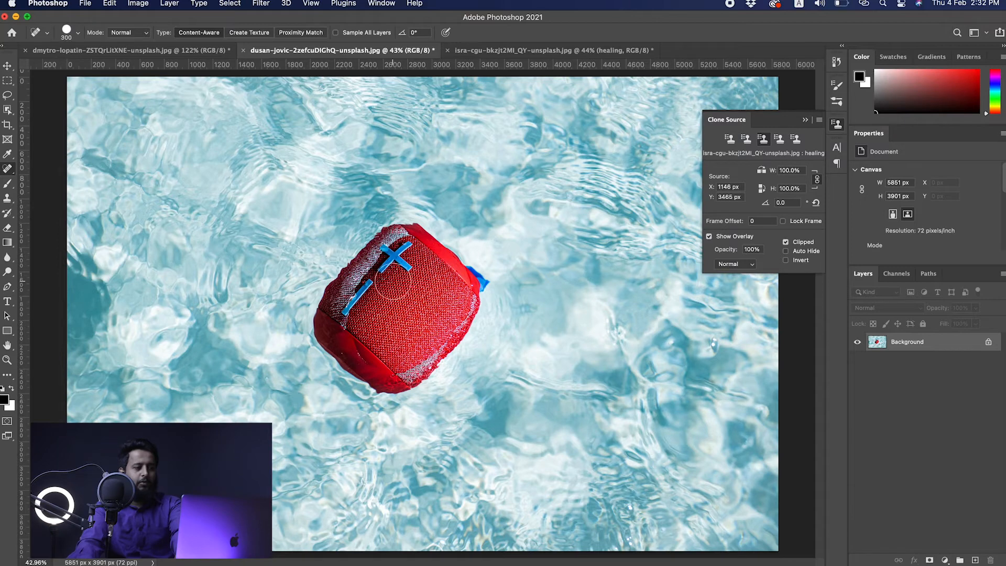
mouse_move(366, 299)
mouse_down()
mouse_move(389, 254)
mouse_move(408, 249)
mouse_move(470, 286)
mouse_move(456, 321)
mouse_move(402, 373)
mouse_move(343, 326)
mouse_move(345, 308)
mouse_move(389, 289)
mouse_move(406, 326)
mouse_move(379, 300)
mouse_move(408, 265)
mouse_move(427, 282)
mouse_move(395, 331)
mouse_move(346, 310)
mouse_move(359, 285)
mouse_move(392, 270)
mouse_move(391, 301)
mouse_move(348, 320)
mouse_move(356, 345)
mouse_move(387, 362)
mouse_move(348, 339)
mouse_move(342, 309)
mouse_move(353, 292)
mouse_up()
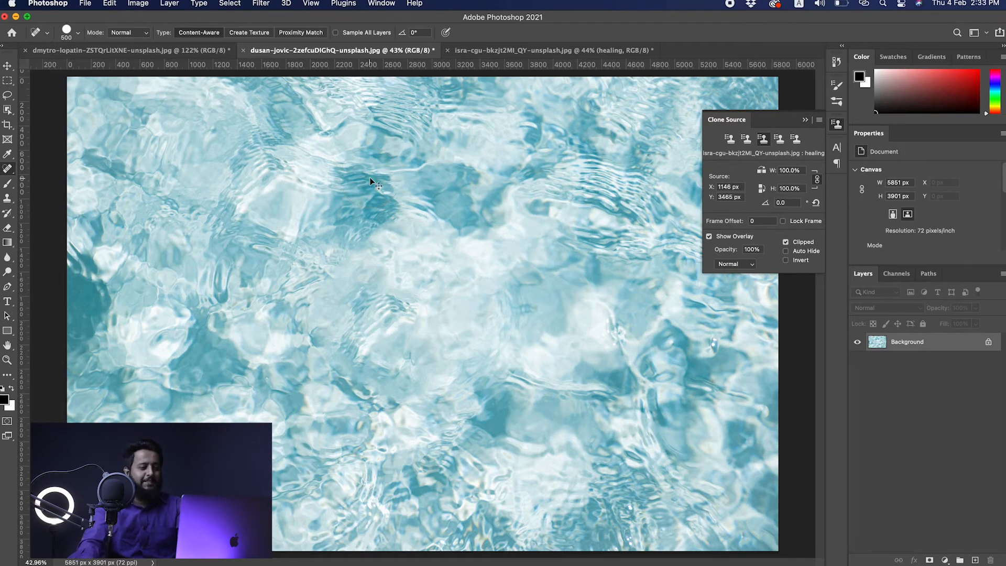
key(super+z)
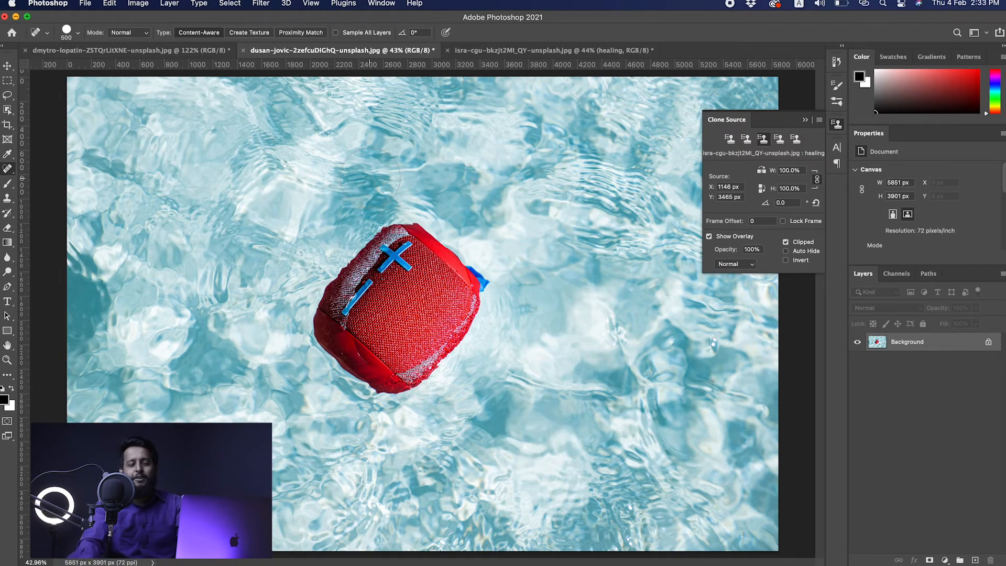
- Try healing the speaker's lower edge with a 500 px Spot Healing Brush set to Proximity Match
key(super+minus)
key(super+minus)
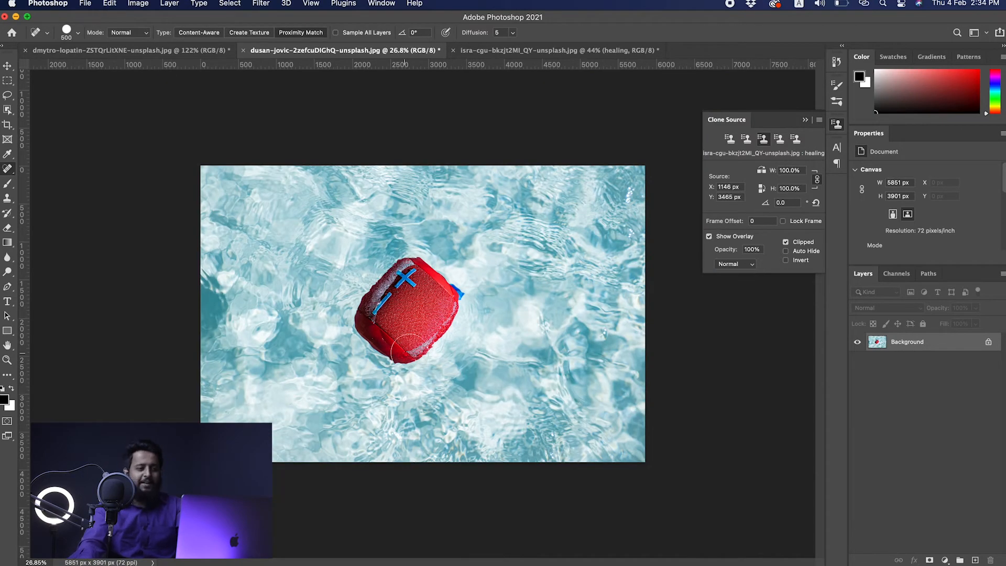
drag(419, 362, 462, 354)
- Try the Spot Healing Brush on the speaker's lower edge at 250 px with the type set to Content-Aware
click(206, 35)
key(bracketleft)
key(bracketleft)
key(bracketleft)
mouse_move(372, 367)
mouse_down()
mouse_move(437, 362)
mouse_move(386, 363)
mouse_move(434, 359)
mouse_move(376, 366)
mouse_up()
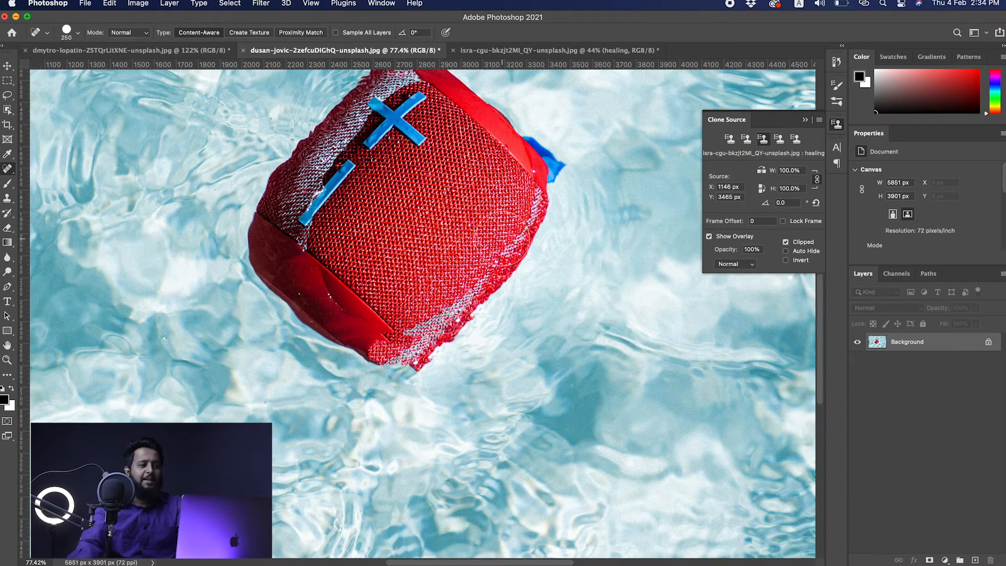
- Try healing the speaker's lower corner at 250 px with the Spot Healing type set to Proximity Match
click(306, 33)
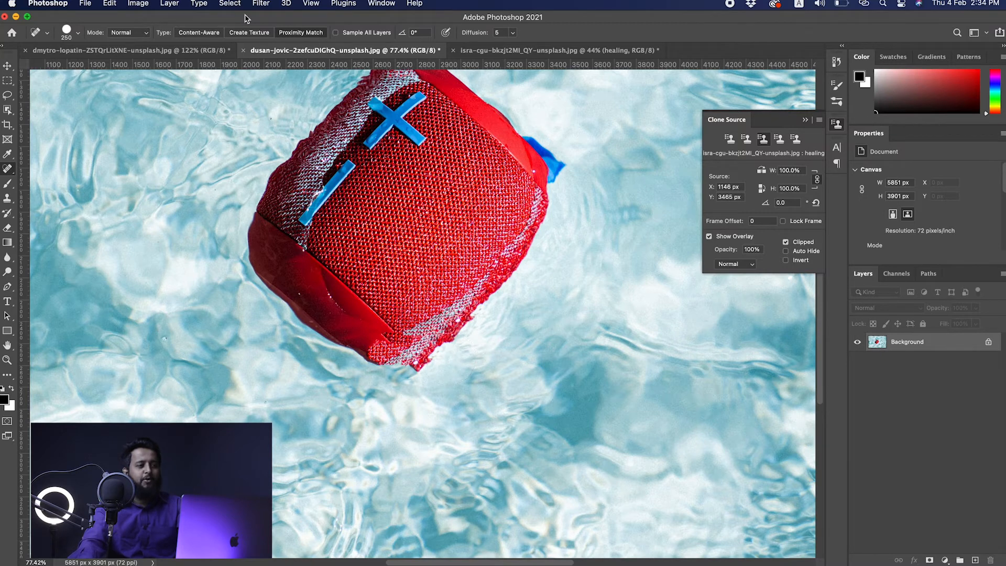
mouse_move(414, 360)
mouse_down()
mouse_move(371, 350)
mouse_move(438, 348)
mouse_move(367, 347)
mouse_up()
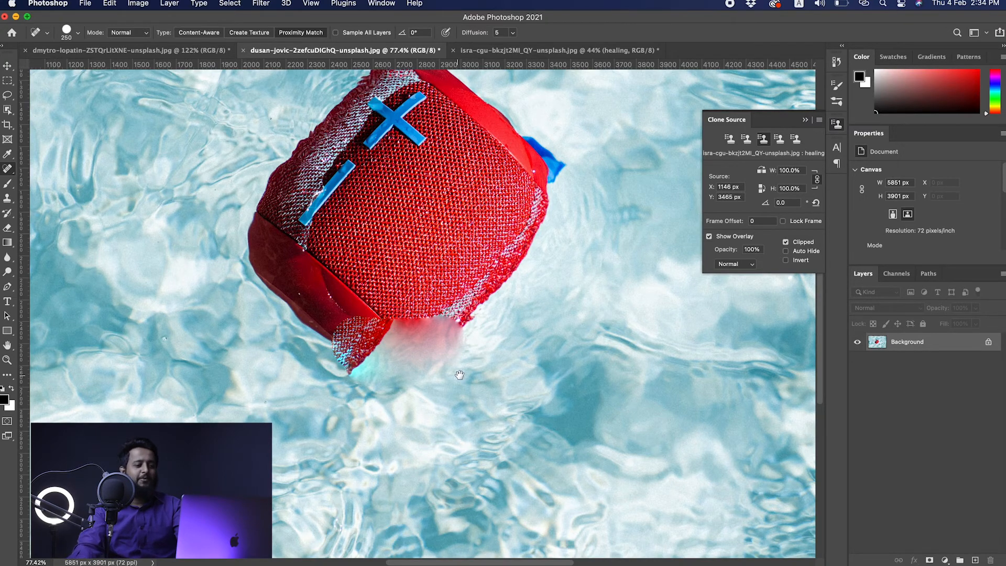
scroll(456, 394, down, 5)
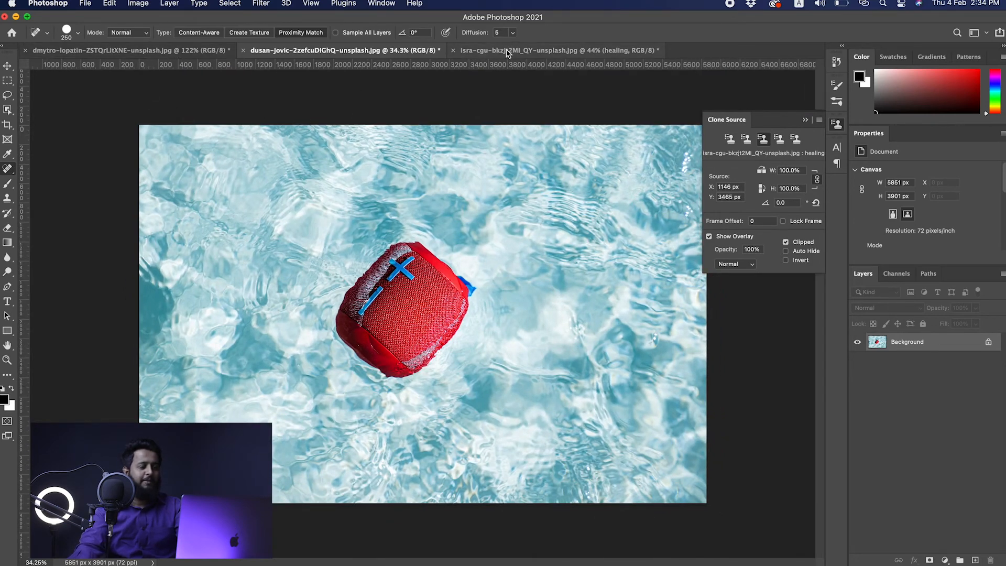
- In the coffee and pastry photo, heal the isolated dark bean below the four-bean group with a 125 px Create Texture Spot Healing Brush
click(131, 50)
key(bracketleft)
key(bracketleft)
key(bracketleft)
key(bracketleft)
scroll(359, 279, up, 5)
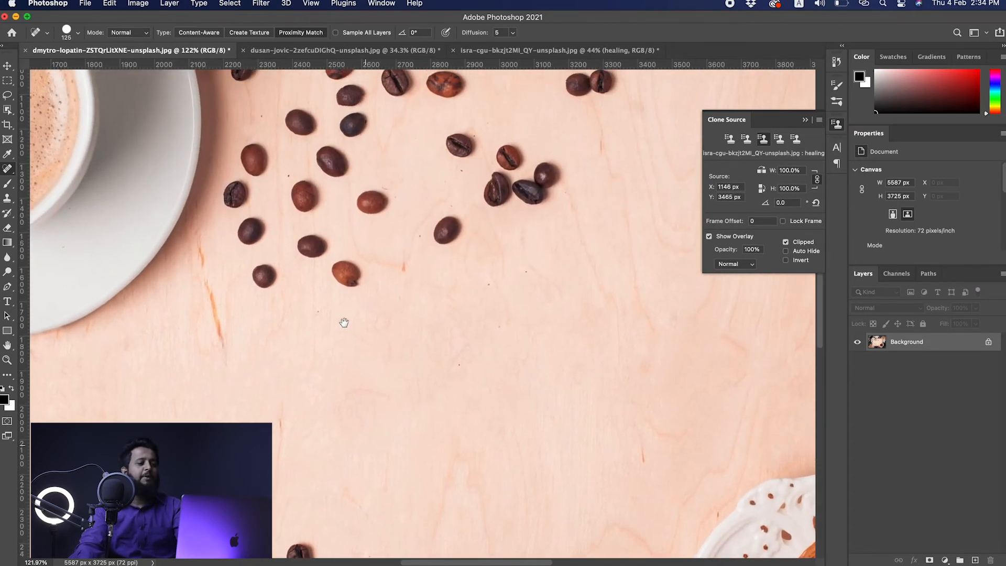
scroll(344, 323, up, 4)
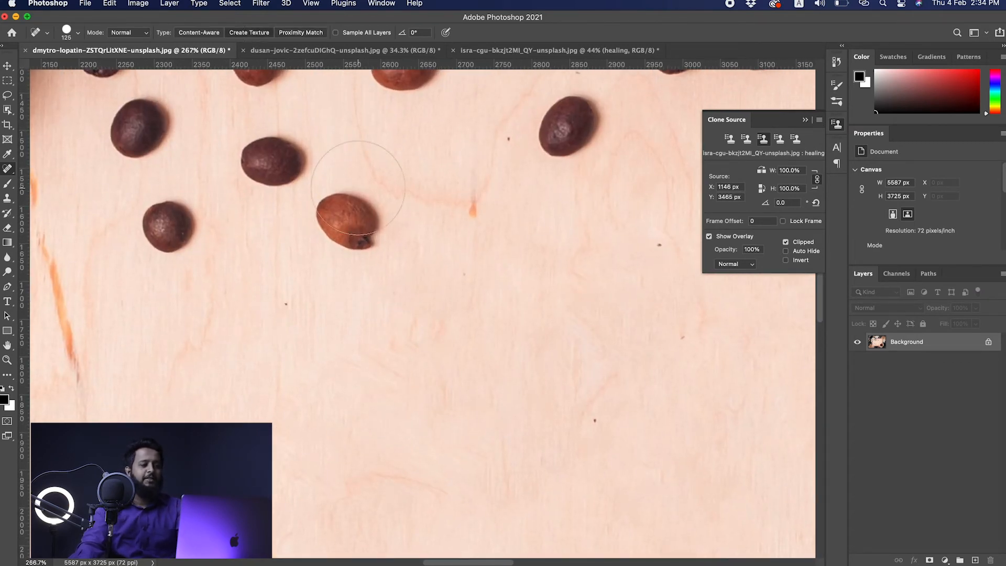
scroll(393, 292, up, 2)
scroll(393, 292, right, 3)
drag(392, 225, 463, 318)
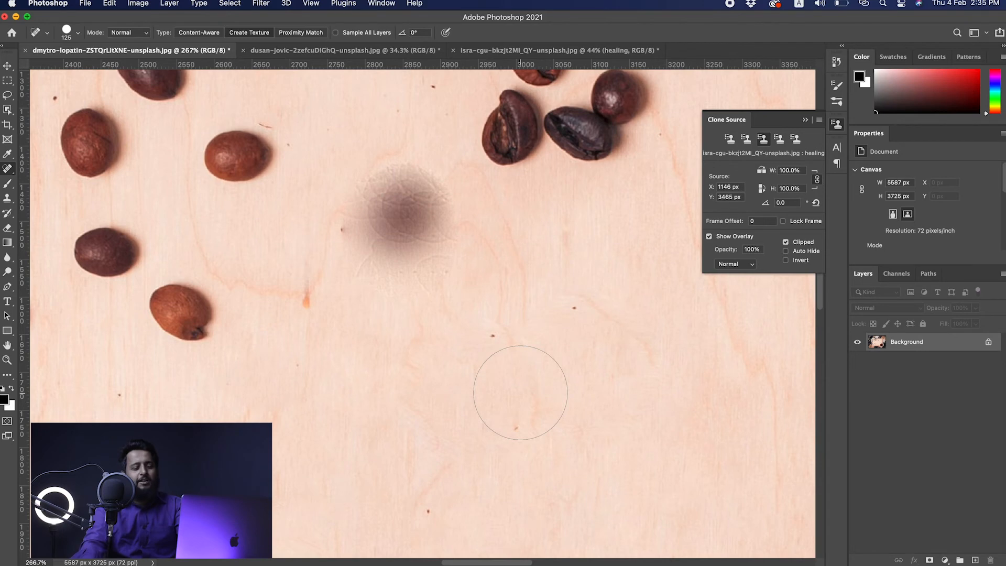
- Check the arm tattoo photo, and return to the coffee and pastry photo to examine the healed bean spot
scroll(520, 393, down, 5)
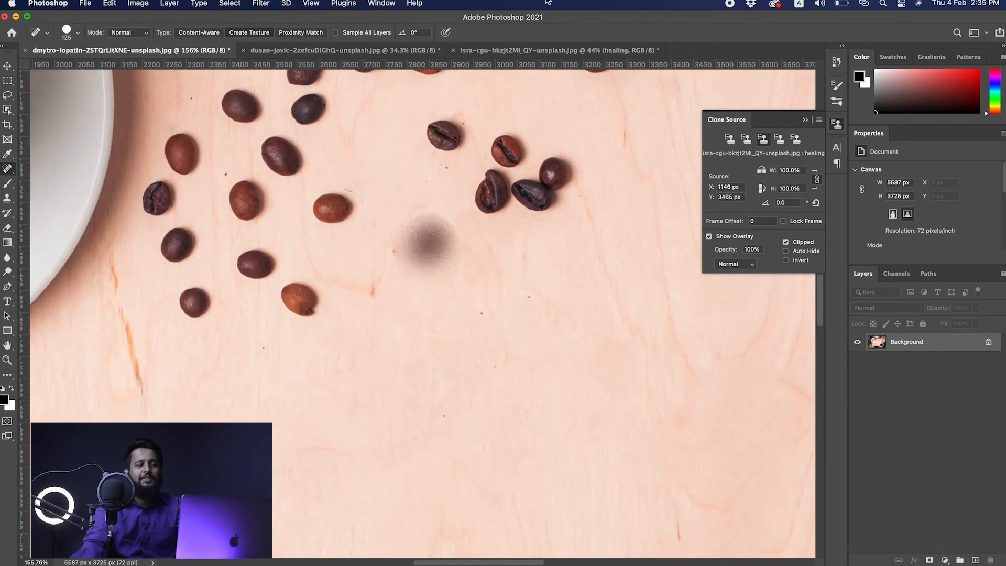
click(519, 50)
key(super+z)
click(156, 51)
scroll(435, 244, down, 5)
scroll(461, 252, up, 5)
drag(413, 278, 458, 360)
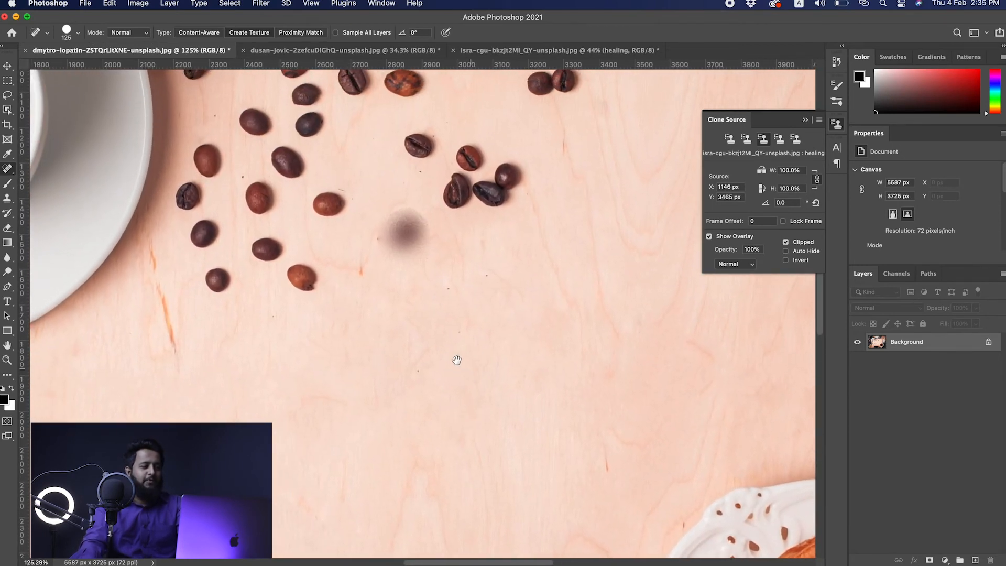
- Change from the Spot Healing Brush to the Healing Brush
click(7, 170)
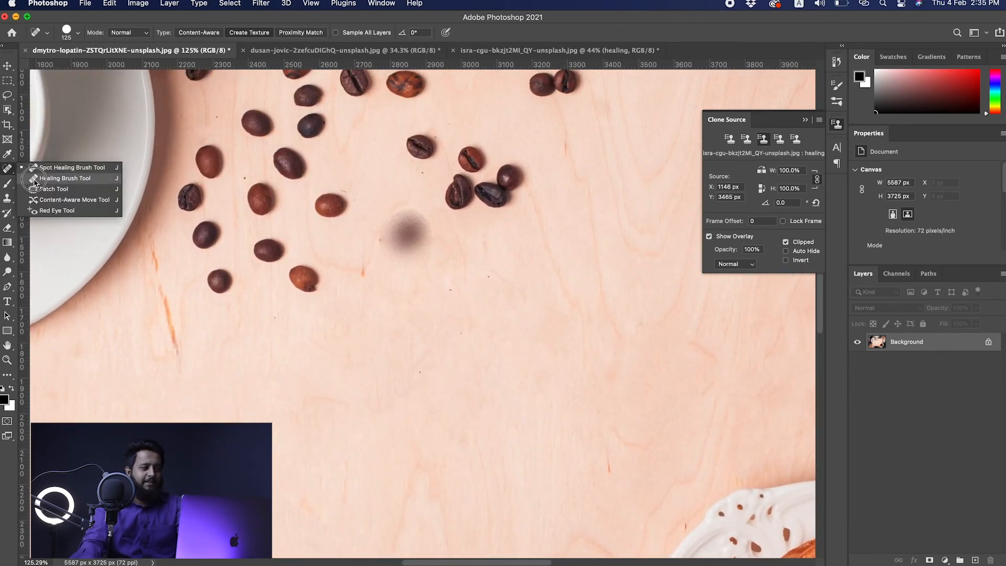
click(37, 179)
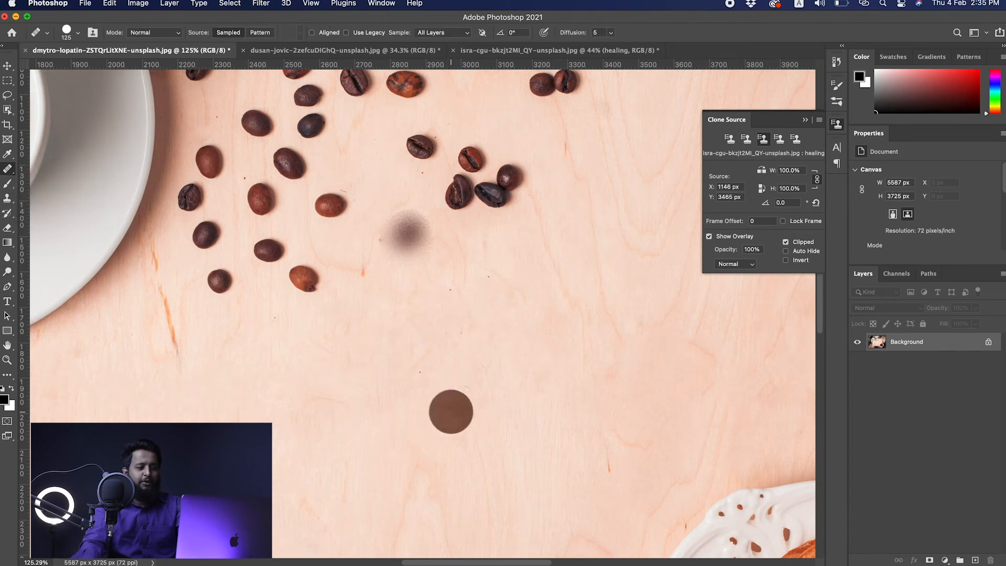
drag(455, 367, 388, 407)
scroll(389, 407, down, 5)
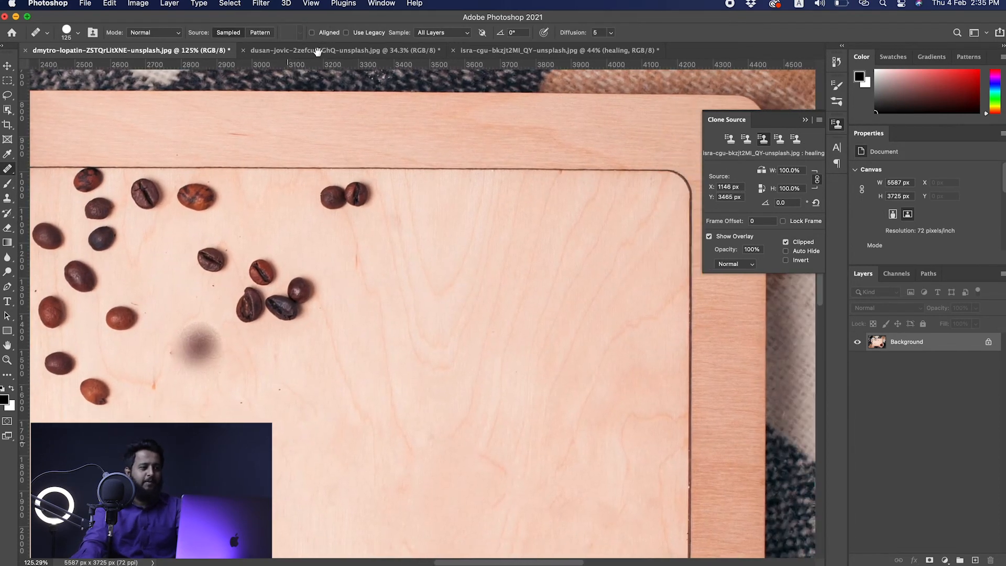
- Return to the pool photo and enlarge the Healing Brush to 600 px
click(317, 50)
key(bracketright)
key(bracketright)
scroll(406, 270, up, 3)
scroll(406, 270, down, 5)
key(bracketright)
key(bracketright)
key(bracketright)
key(bracketright)
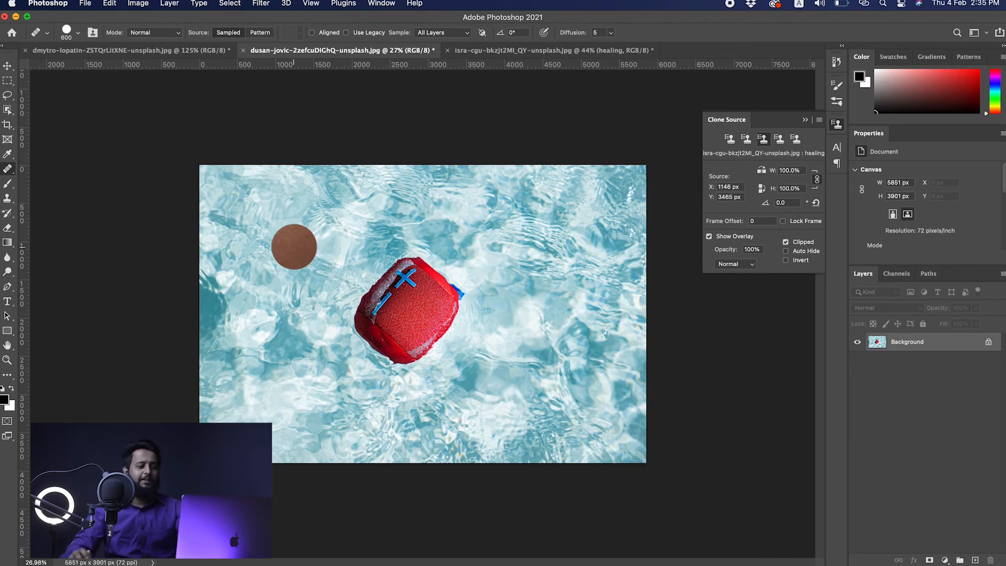
scroll(330, 239, up, 2)
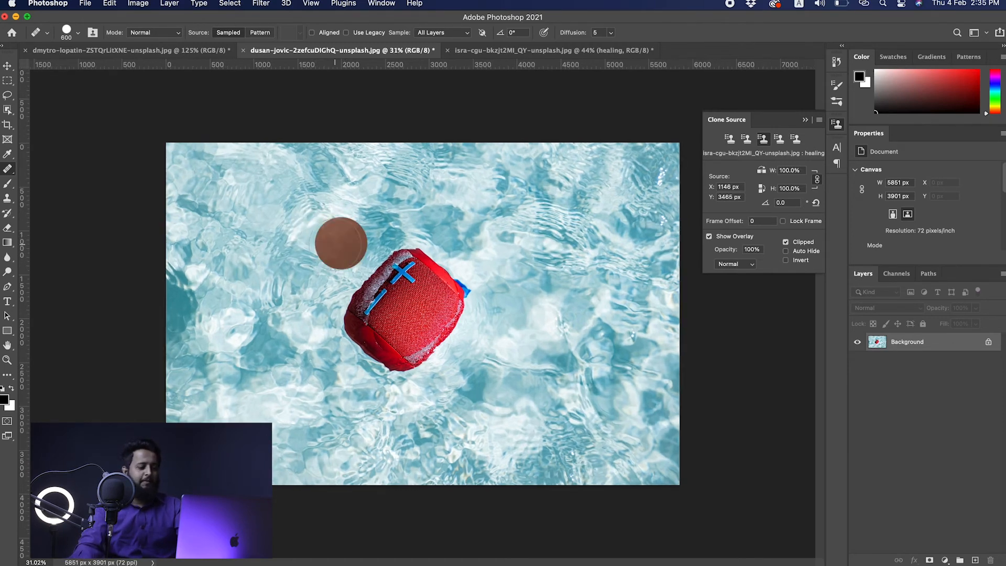
- Try covering the red speaker using the Healing Brush with water sampled from the pool's upper-left area, and undo it
alt+click(243, 228)
mouse_move(401, 283)
mouse_down()
mouse_move(436, 272)
mouse_move(448, 302)
mouse_move(420, 312)
mouse_move(402, 289)
mouse_move(379, 309)
mouse_move(386, 333)
mouse_move(373, 302)
mouse_up()
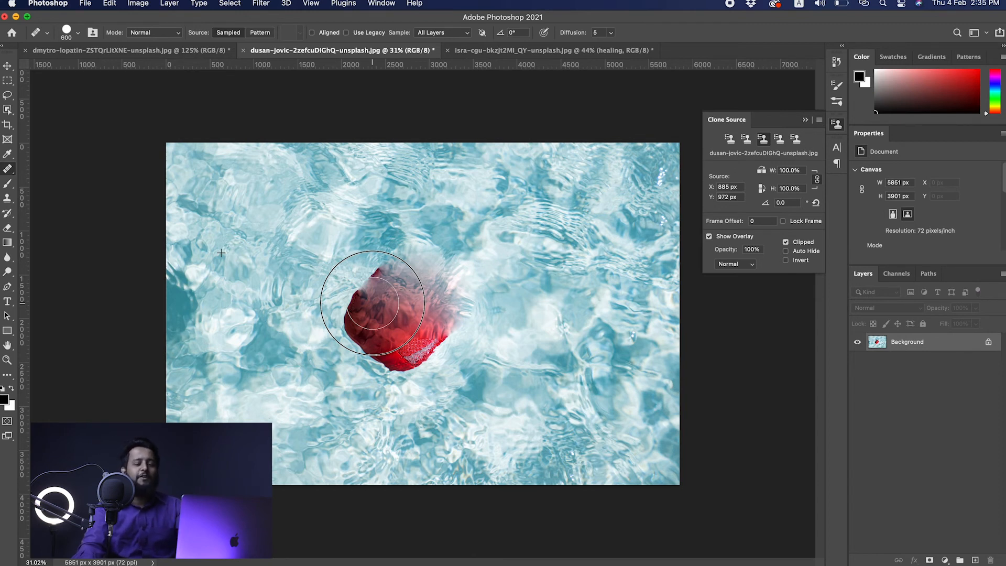
mouse_move(373, 303)
mouse_down()
mouse_move(390, 339)
mouse_move(440, 340)
mouse_move(396, 358)
mouse_move(360, 339)
mouse_move(358, 297)
mouse_move(384, 259)
mouse_up()
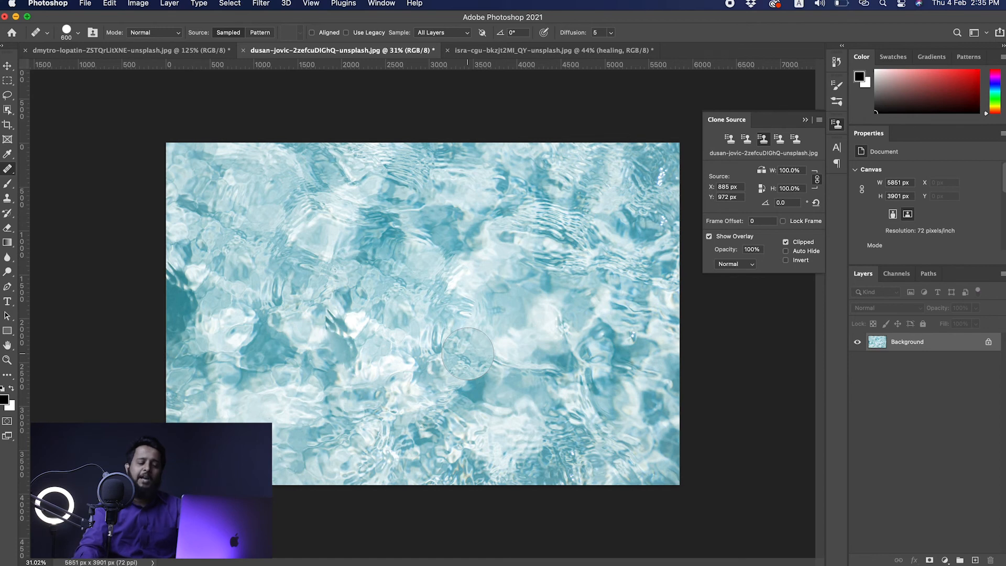
key(super+z)
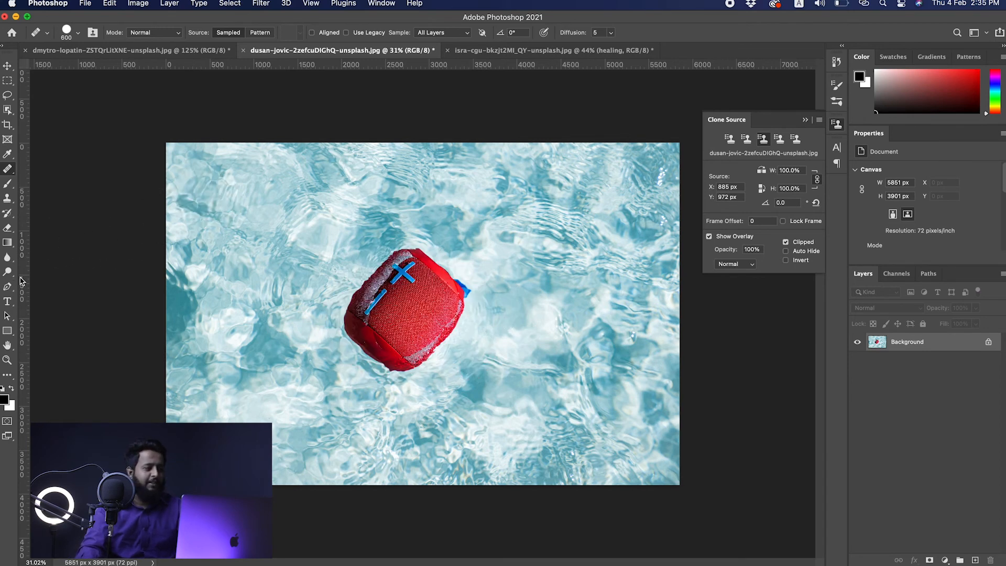
- Try cloning upper-left water over the upper half of the speaker with a 600 px Clone Stamp, and undo it
click(8, 197)
alt+click(235, 213)
key(bracketright)
key(bracketright)
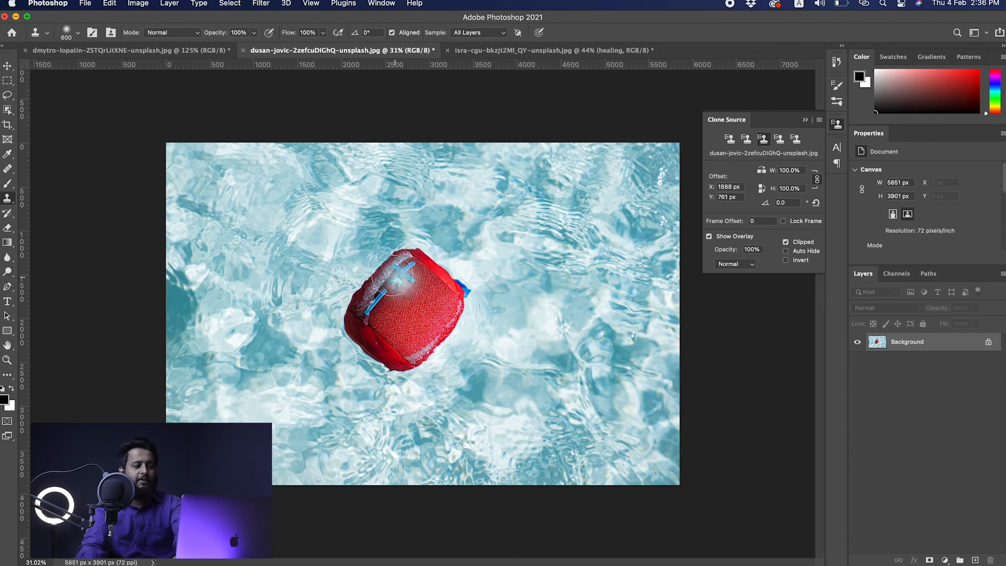
mouse_move(367, 270)
mouse_down()
mouse_move(393, 260)
mouse_move(452, 268)
mouse_move(423, 264)
mouse_move(359, 287)
mouse_move(462, 288)
mouse_up()
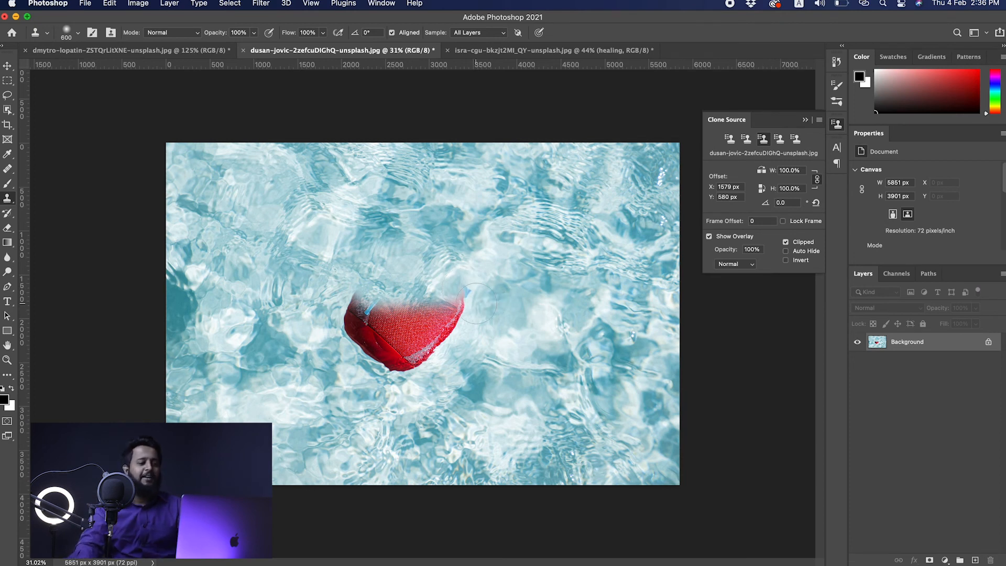
key(super+z)
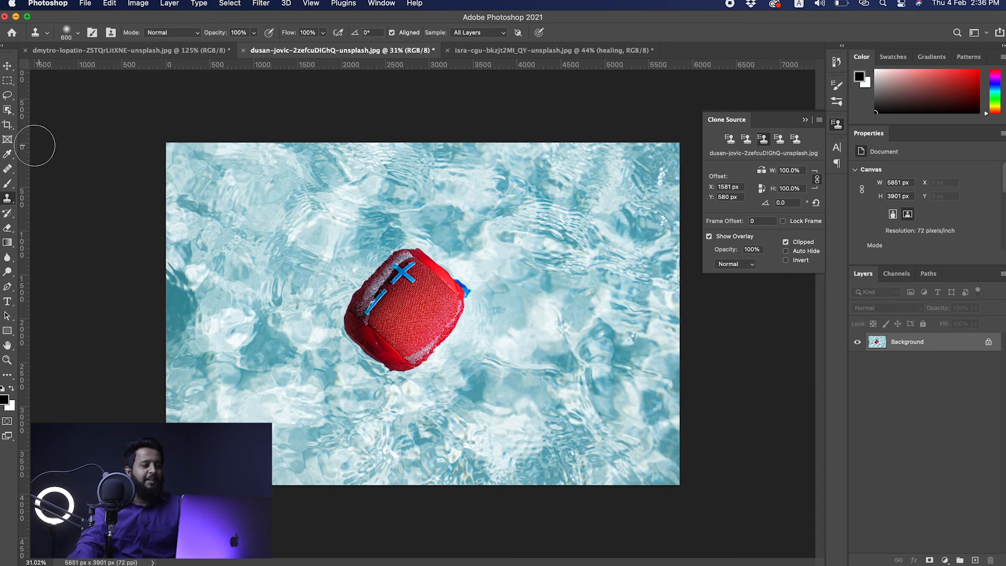
- Remove the red speaker using the 600 px Healing Brush with water sampled from the area to its left
click(7, 172)
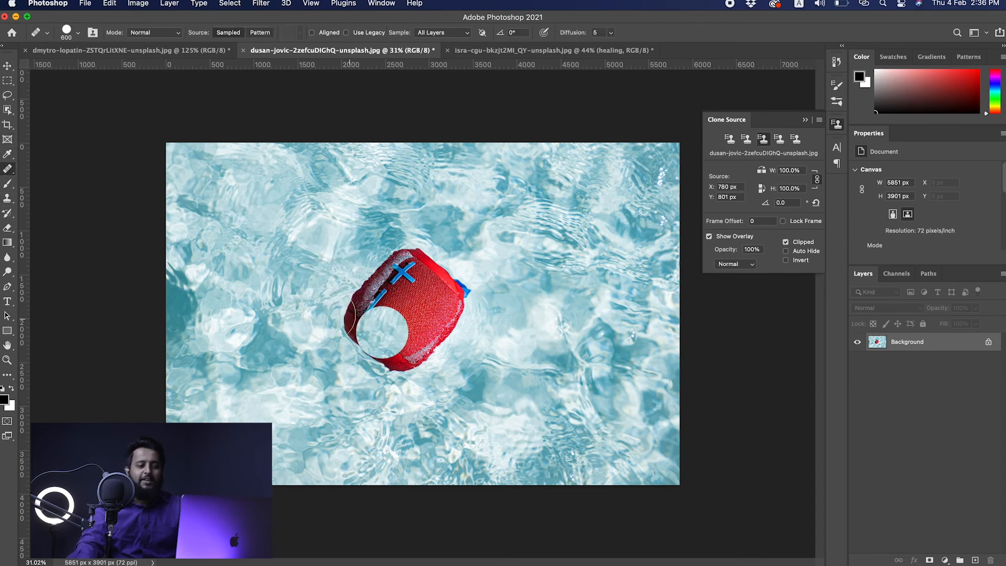
mouse_move(443, 283)
mouse_down()
mouse_move(391, 273)
mouse_move(410, 265)
mouse_move(457, 287)
mouse_up()
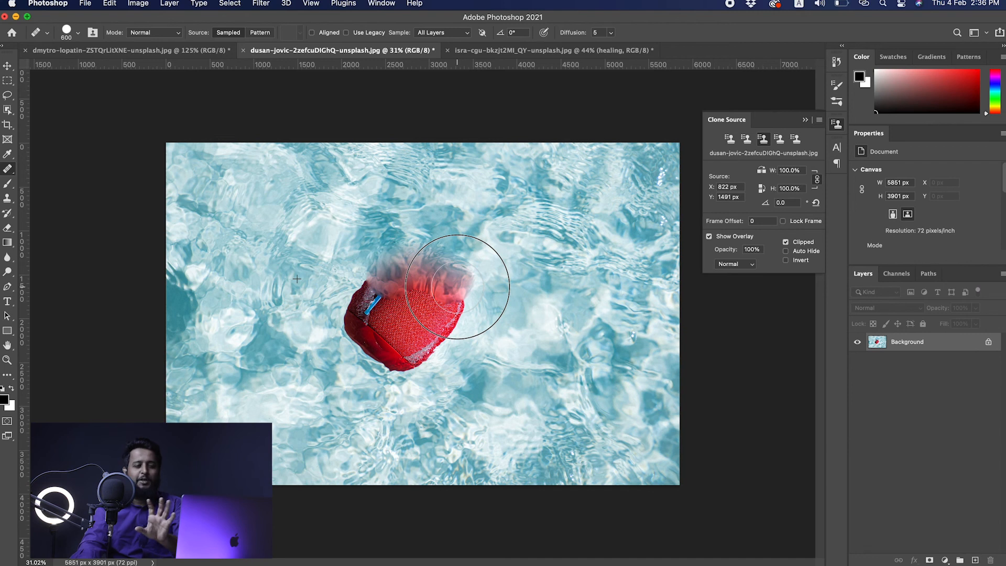
mouse_move(457, 286)
mouse_down()
mouse_move(405, 354)
mouse_move(379, 325)
mouse_move(379, 308)
mouse_move(432, 287)
mouse_move(442, 304)
mouse_move(399, 338)
mouse_move(364, 344)
mouse_move(360, 316)
mouse_move(376, 290)
mouse_up()
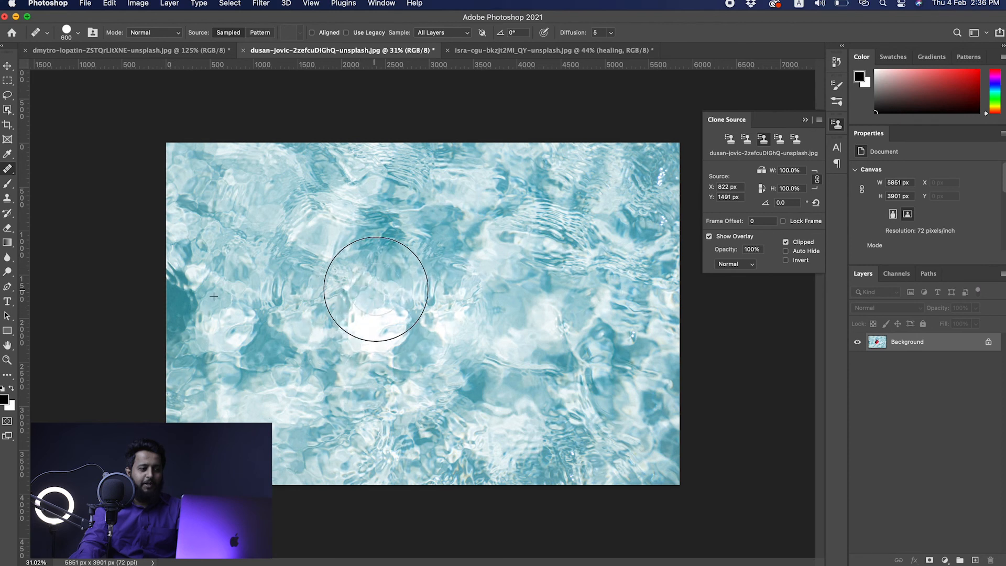